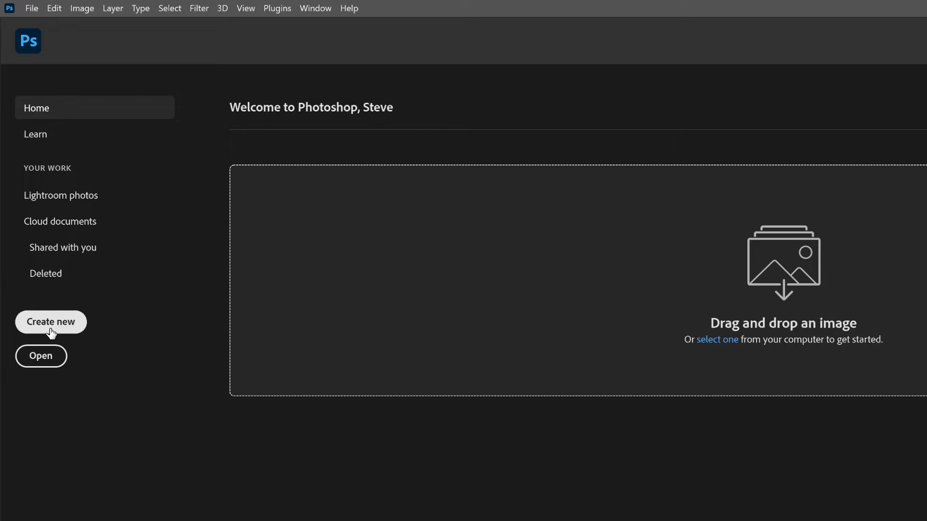
Create a new RGB document 3000 x 1800 pixels at 300 pixels/inch with a white background
left_click(29, 52)
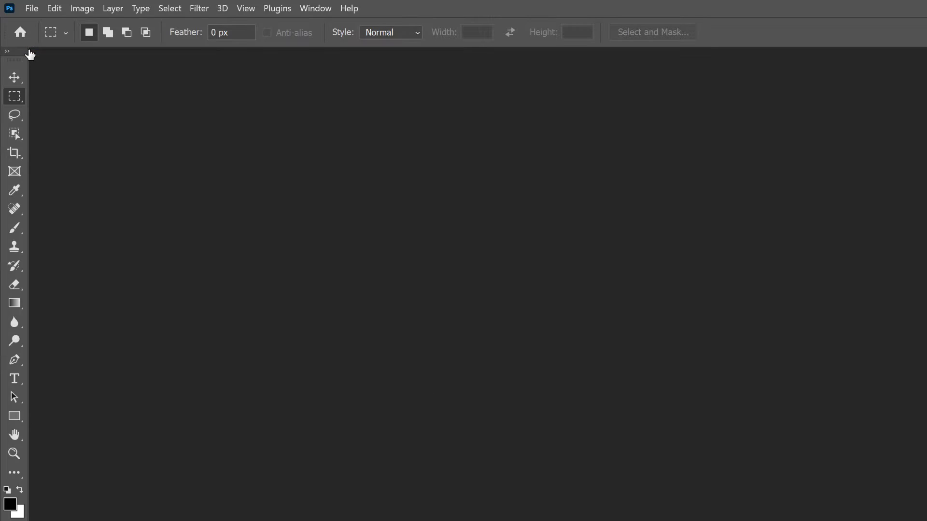
left_click(31, 9)
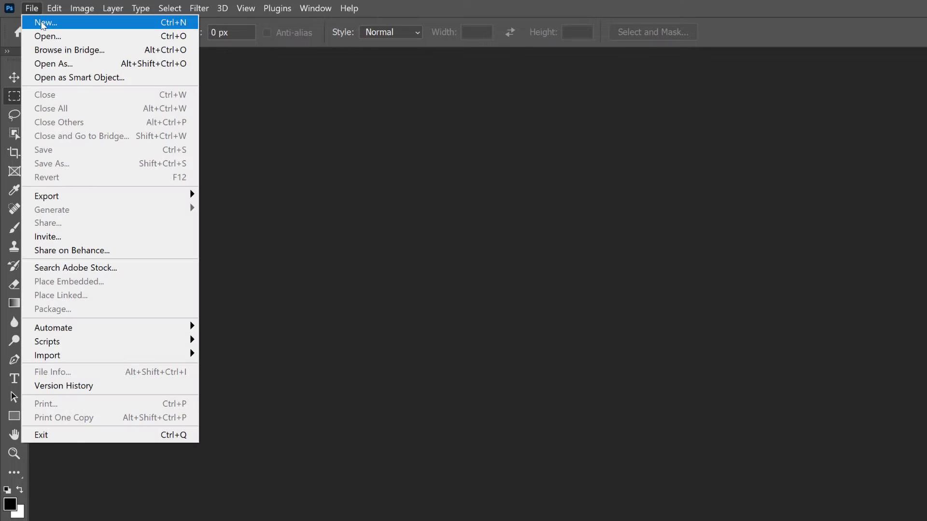
left_click(70, 23)
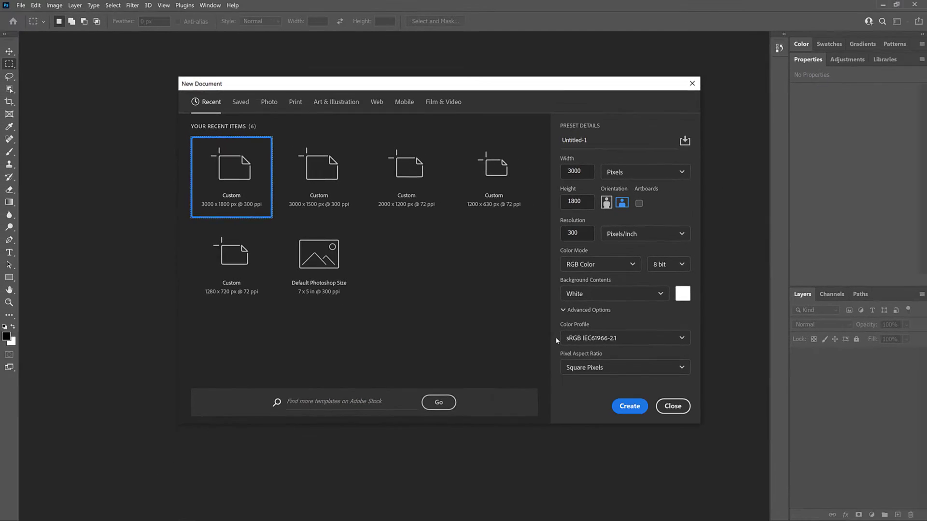
left_click(628, 407)
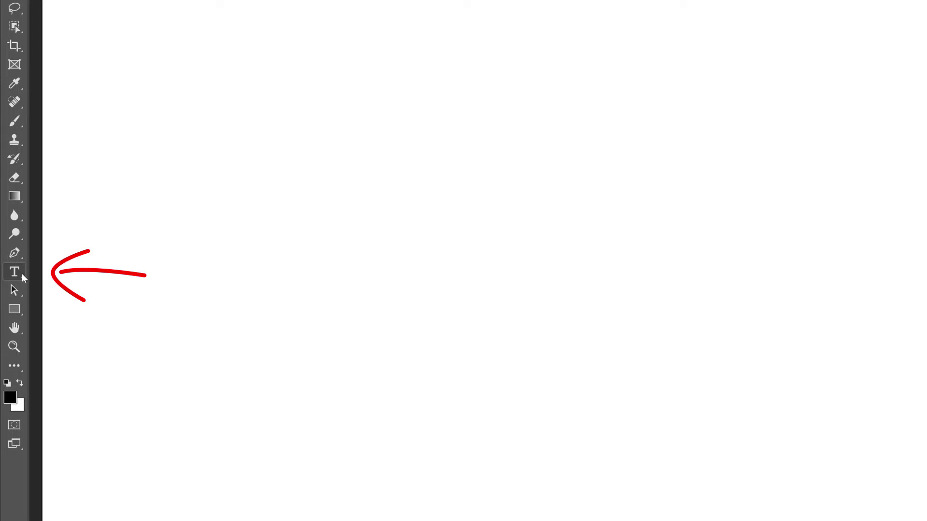
Set up the Type tool with a 72 pt size, centred alignment and black as the text color
left_click(22, 273)
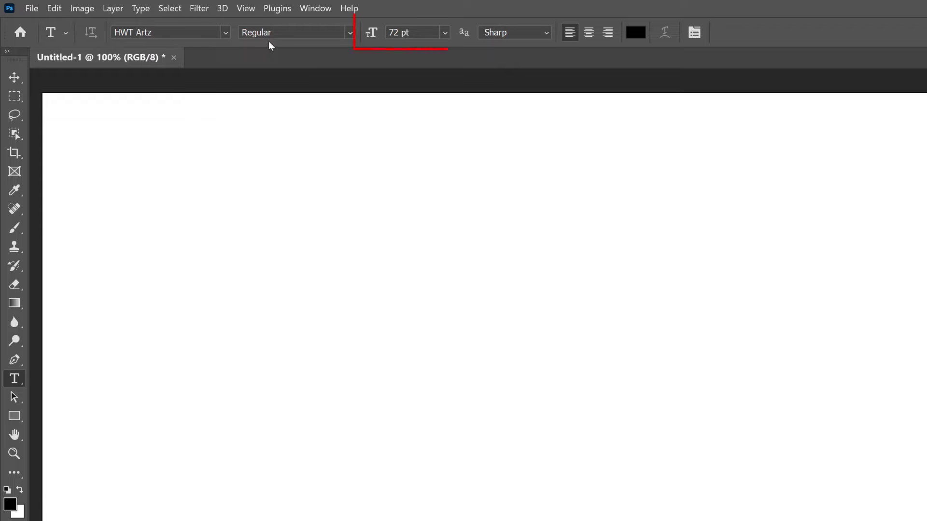
left_click(445, 34)
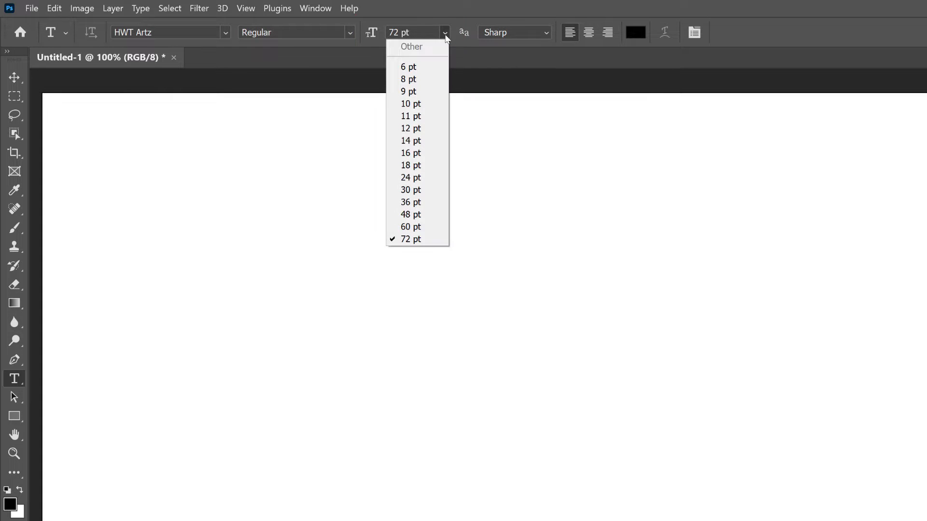
left_click(429, 240)
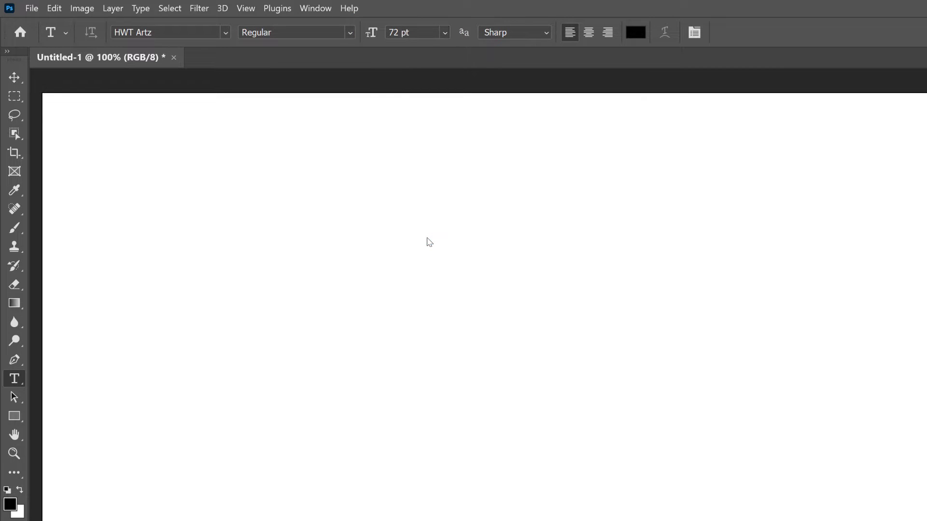
left_click(590, 38)
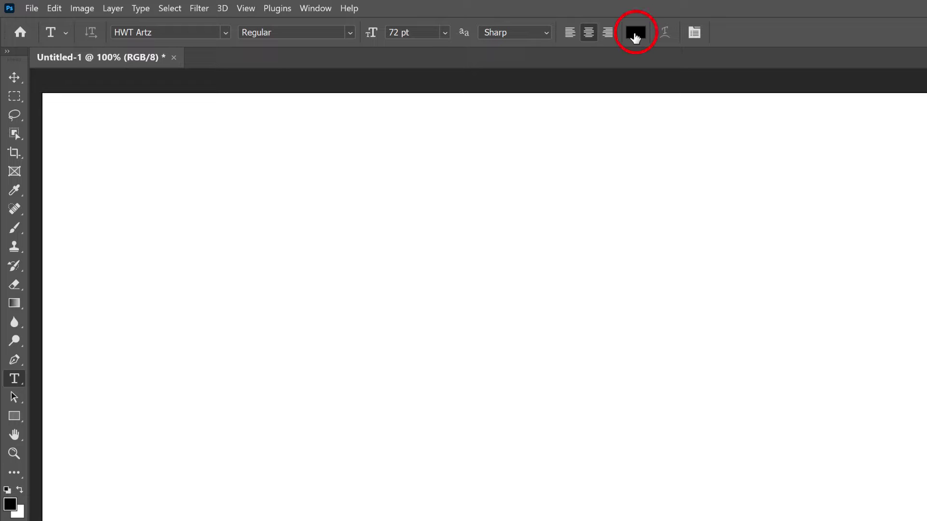
left_click(635, 34)
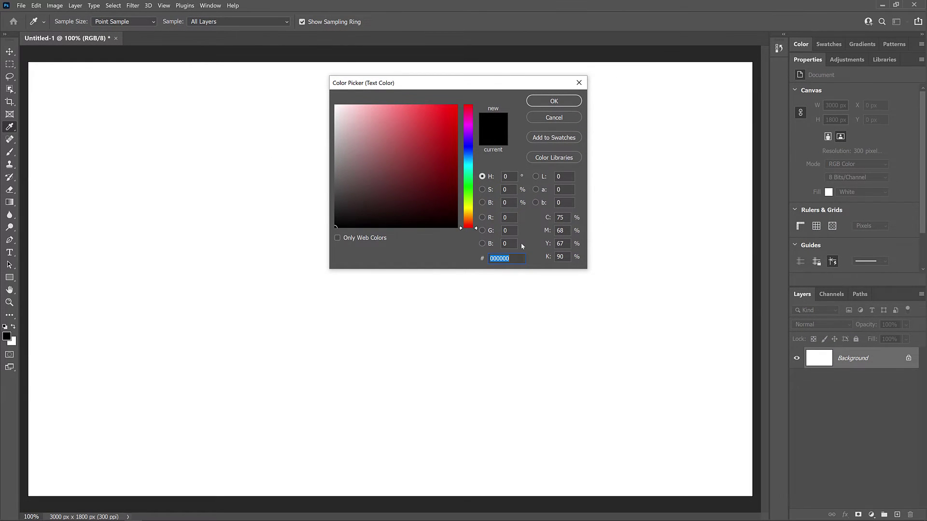
left_click(570, 102)
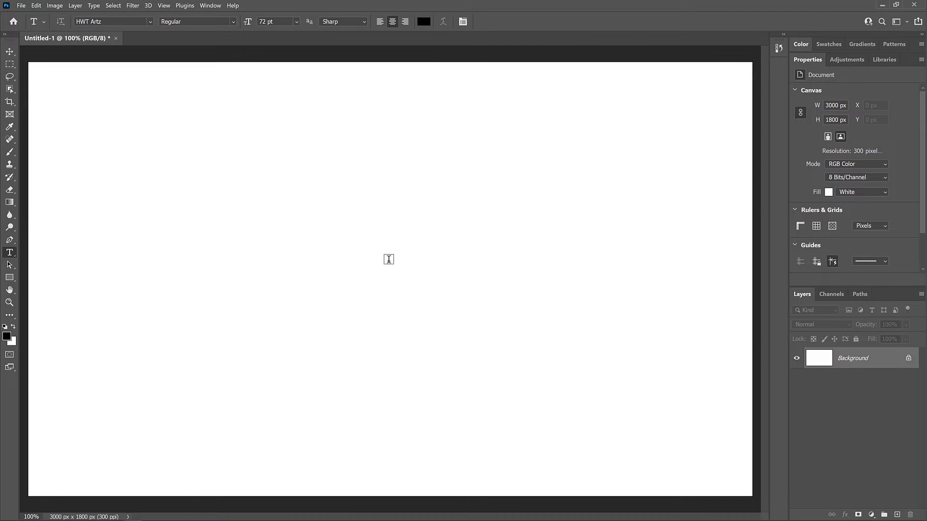
Add the text "FUN" near the middle of the canvas
left_click(387, 259)
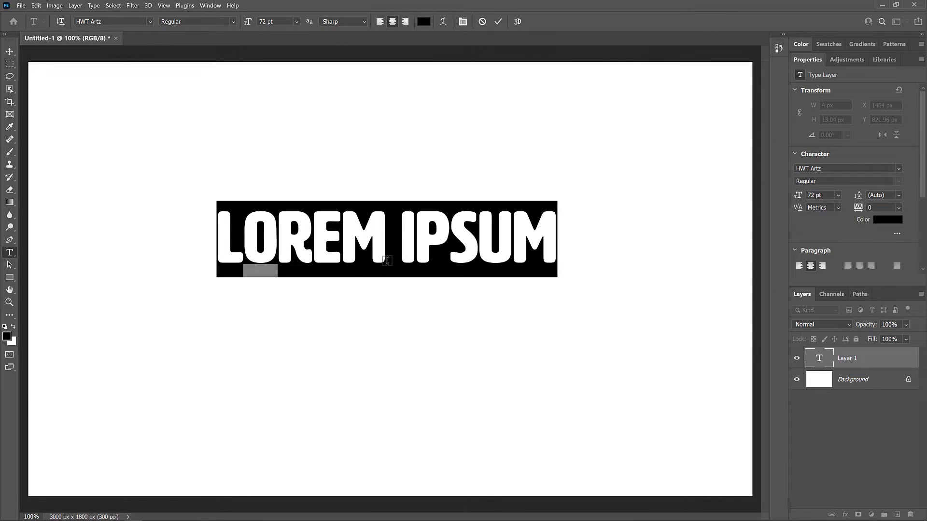
type("FUN")
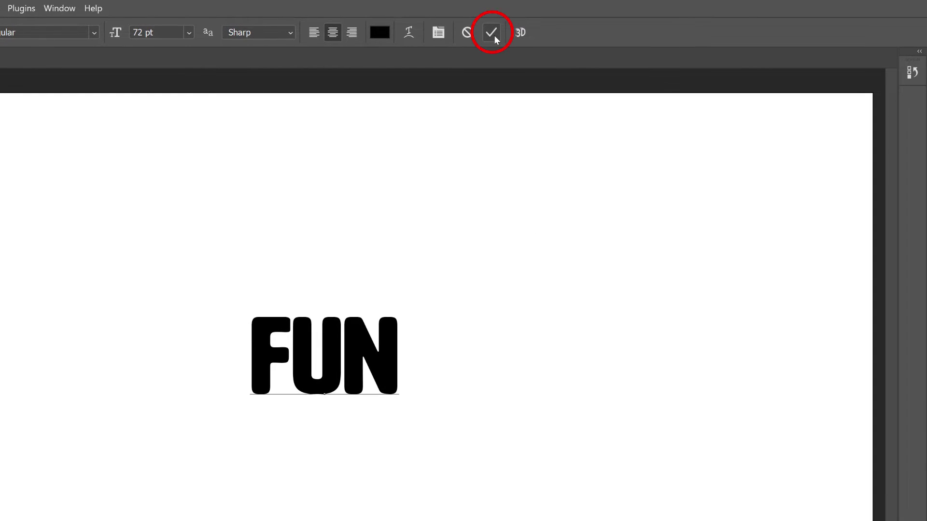
left_click(492, 33)
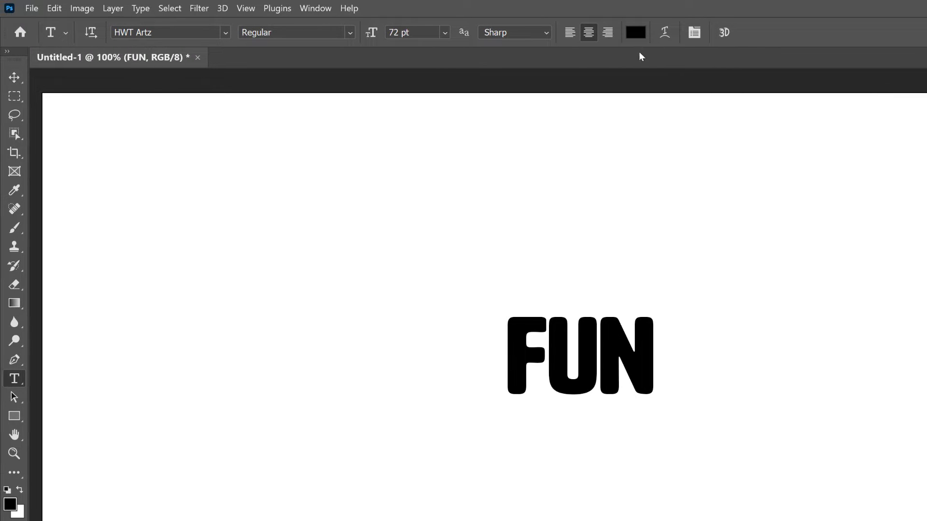
Scale the FUN text proportionally from its center to about 611% with Free Transform and move it to the middle of the canvas
left_click(62, 11)
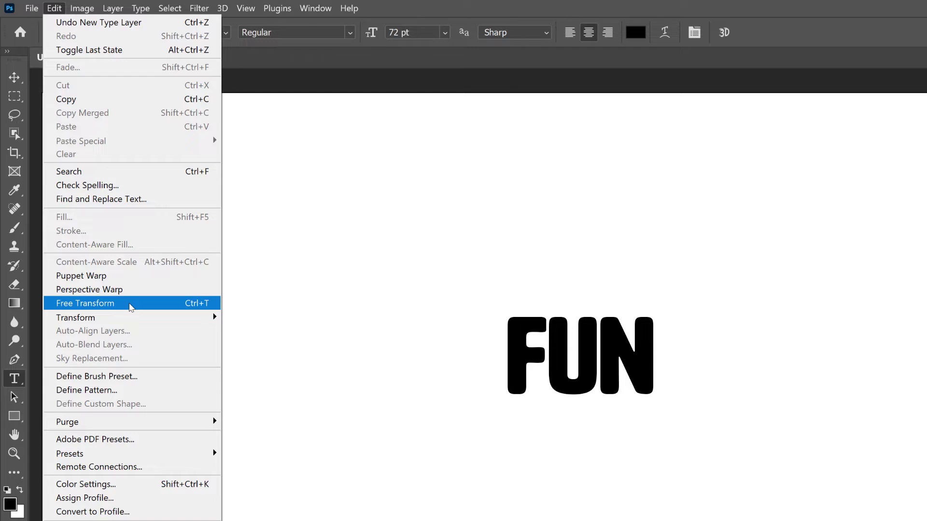
left_click(130, 307)
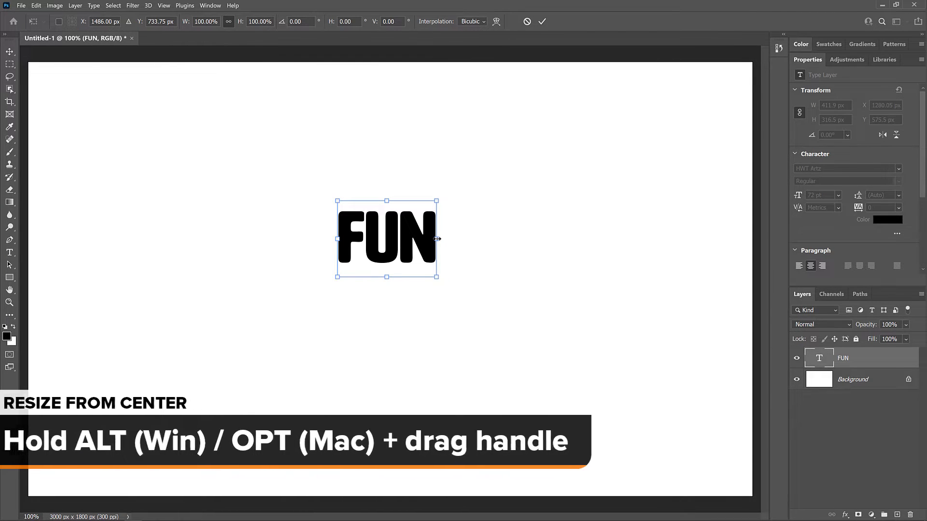
left_click_drag(437, 239, 691, 239)
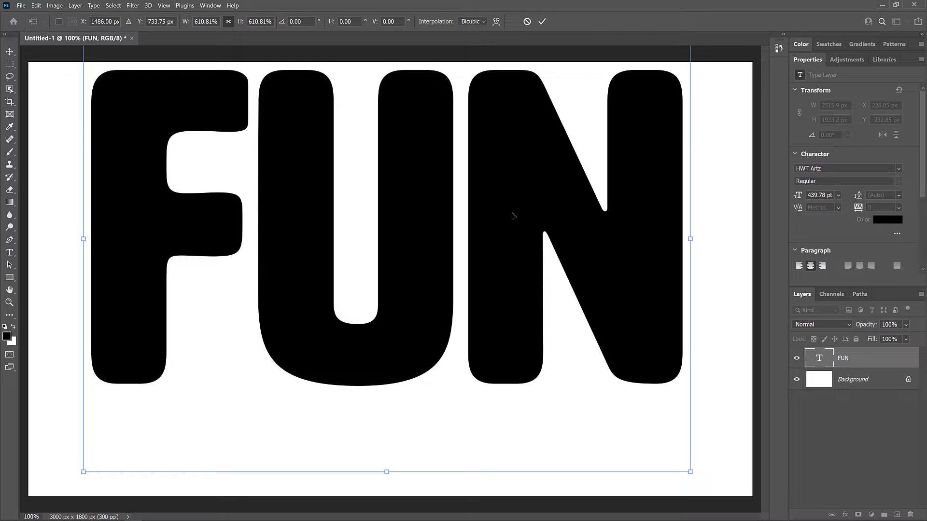
left_click_drag(513, 216, 510, 256)
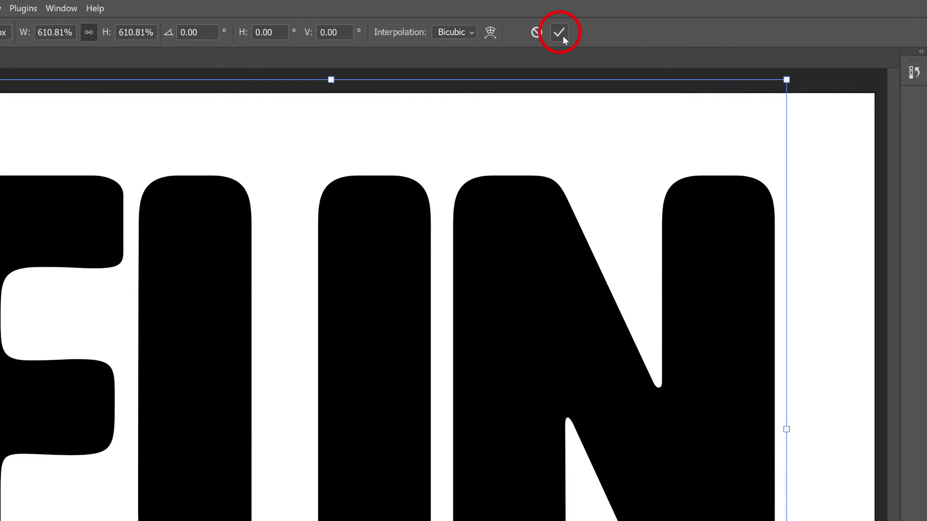
left_click(561, 34)
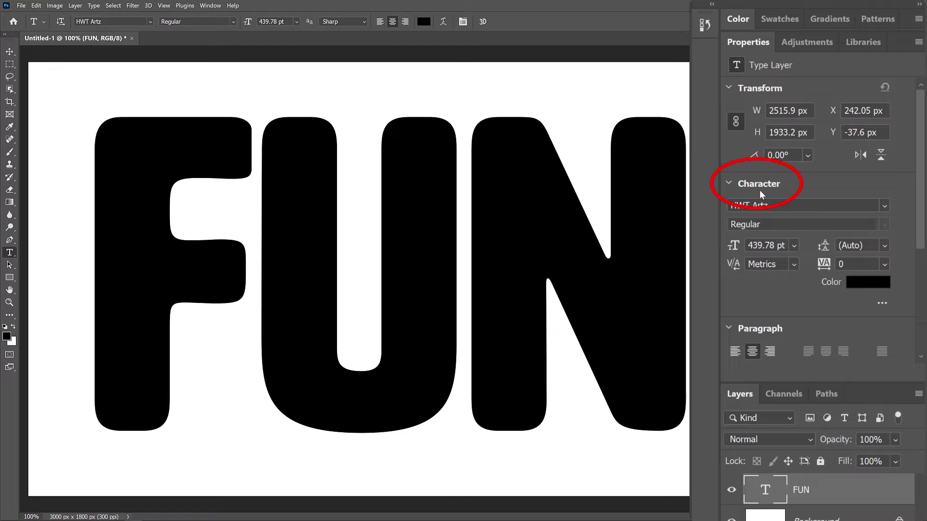
Increase the tracking of the FUN text to add a little space between the letters
left_click(853, 262)
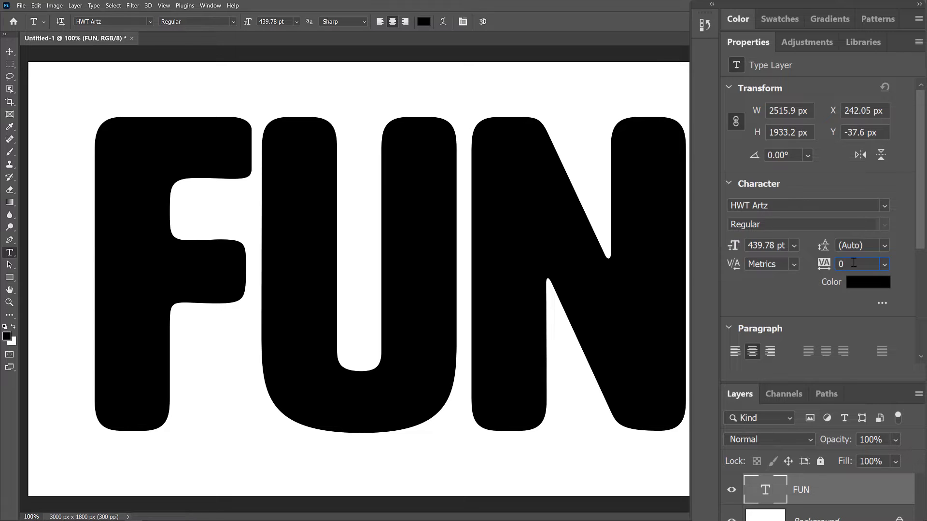
key("Up")
key("Up")
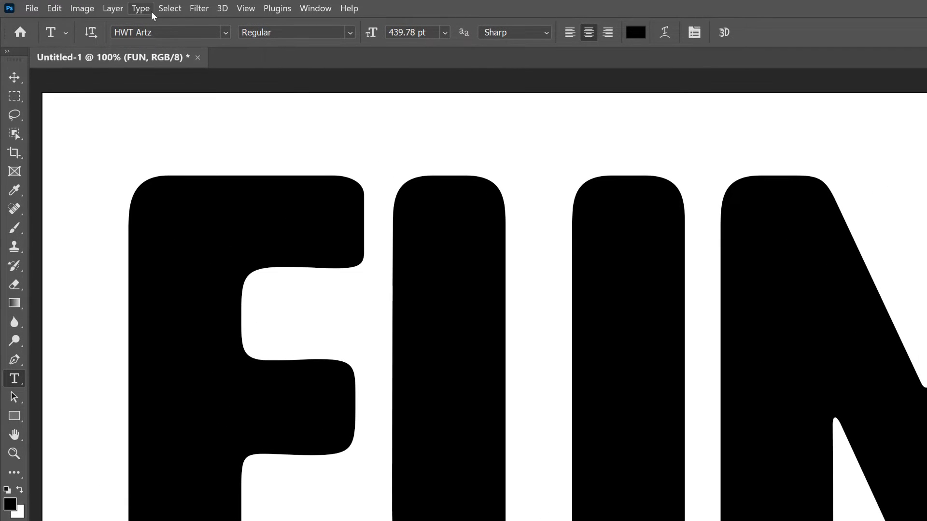
Convert the FUN type layer to a shape and make two copies of the shape layer
left_click(95, 6)
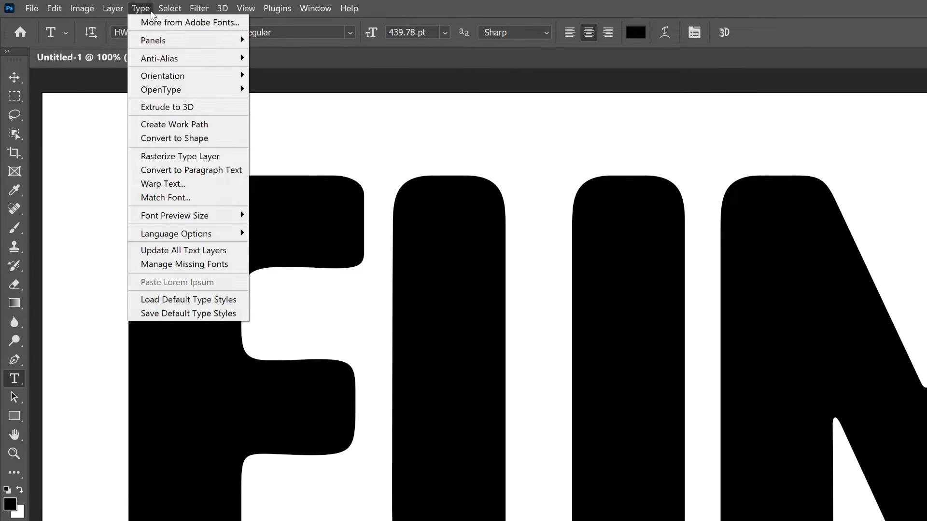
left_click(218, 140)
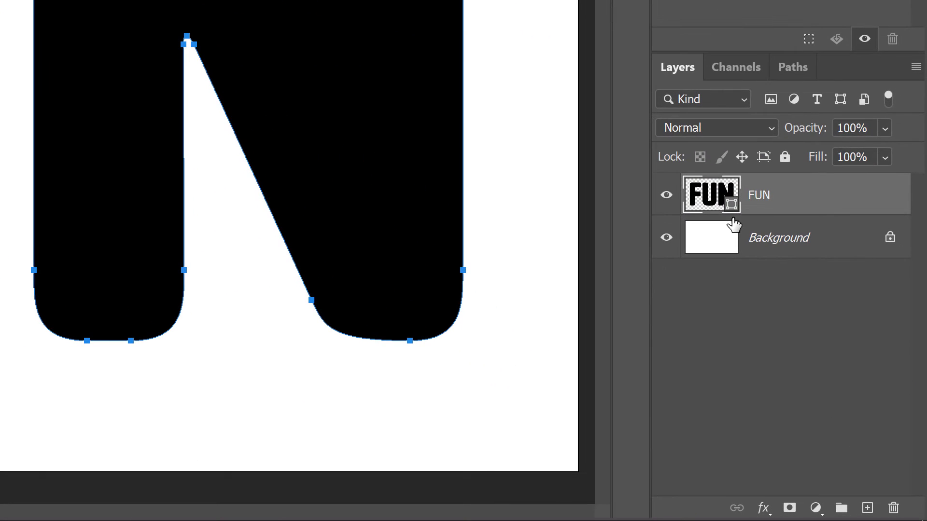
left_click(829, 362)
left_click_drag(846, 193, 868, 510)
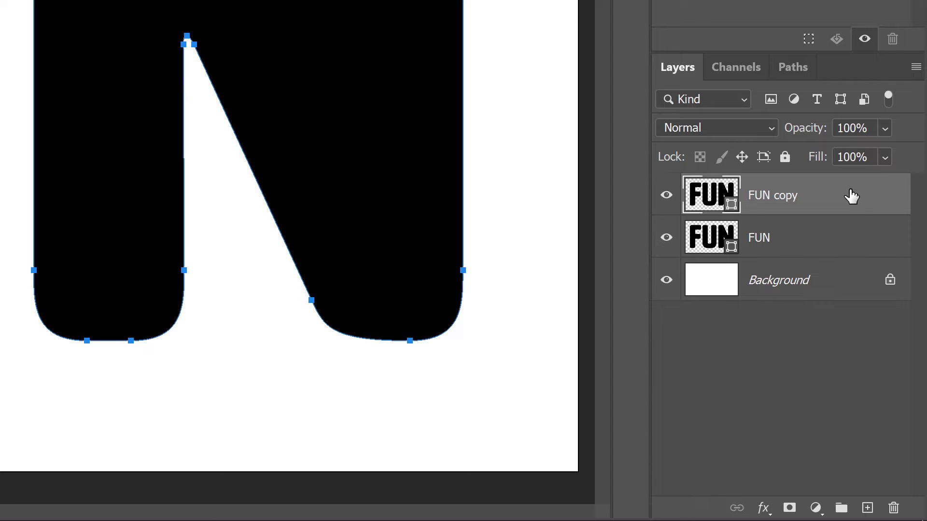
left_click_drag(851, 195, 868, 511)
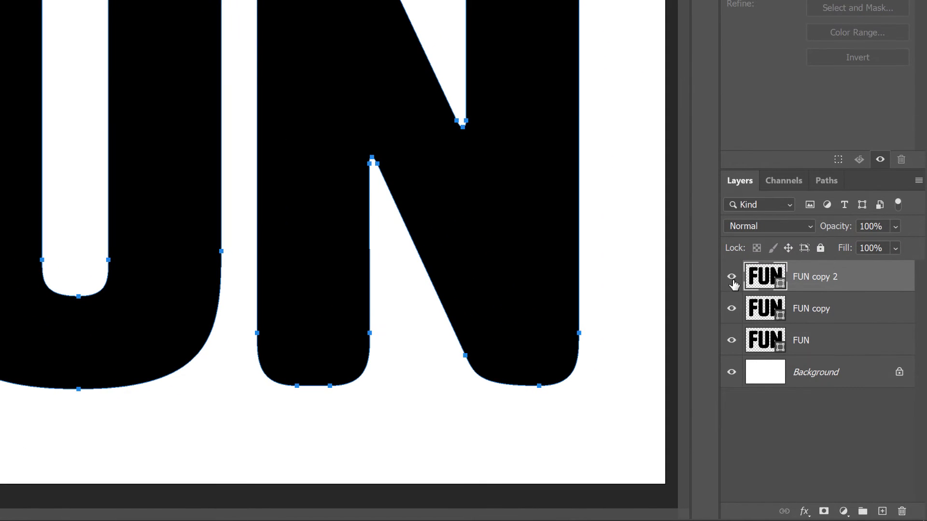
Hide the FUN copy 2 and FUN copy layers and make the original FUN layer active
left_click(731, 279)
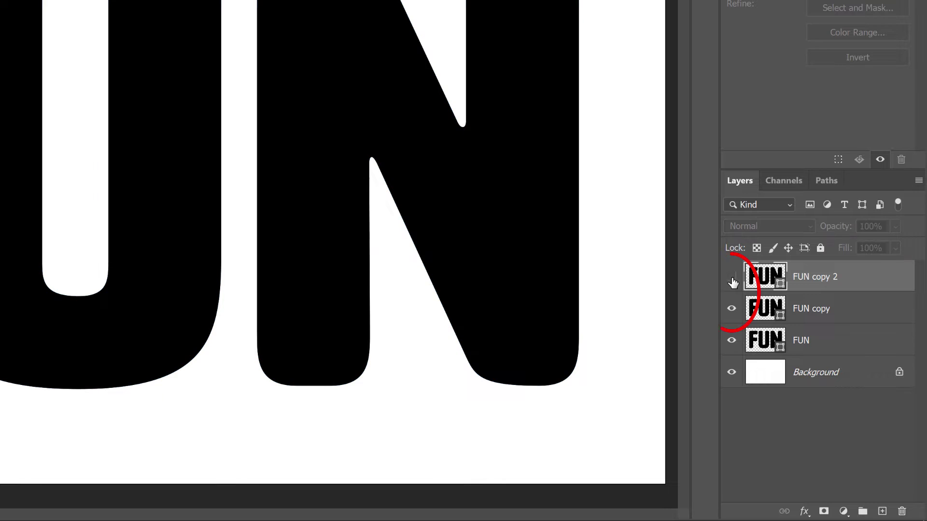
left_click(733, 310)
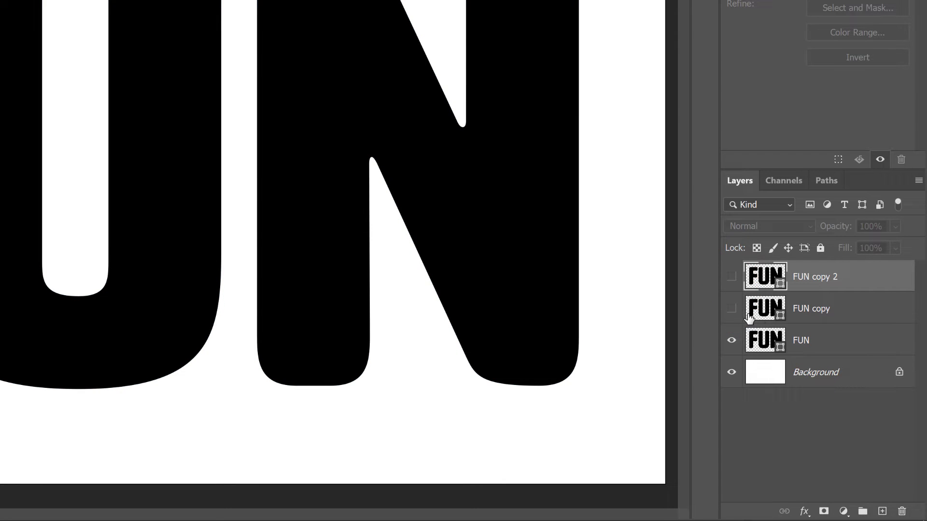
left_click(834, 341)
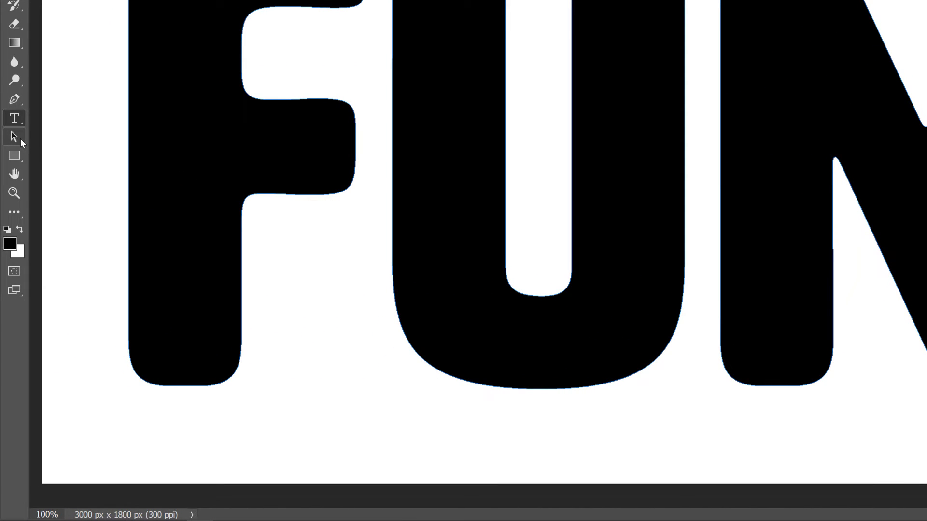
Delete the U and N paths from the FUN shape layer with the Path Selection tool, keeping only the F
left_click(14, 137)
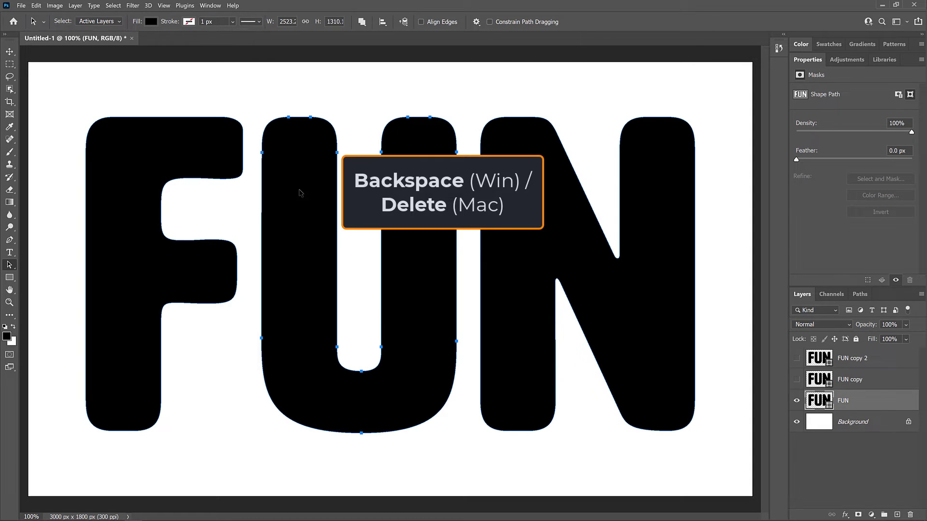
key("BackSpace")
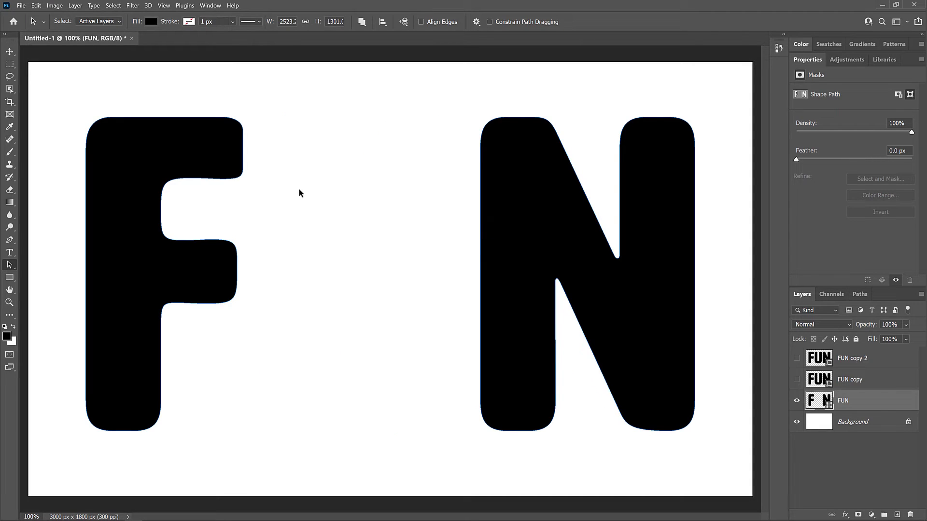
left_click(517, 197)
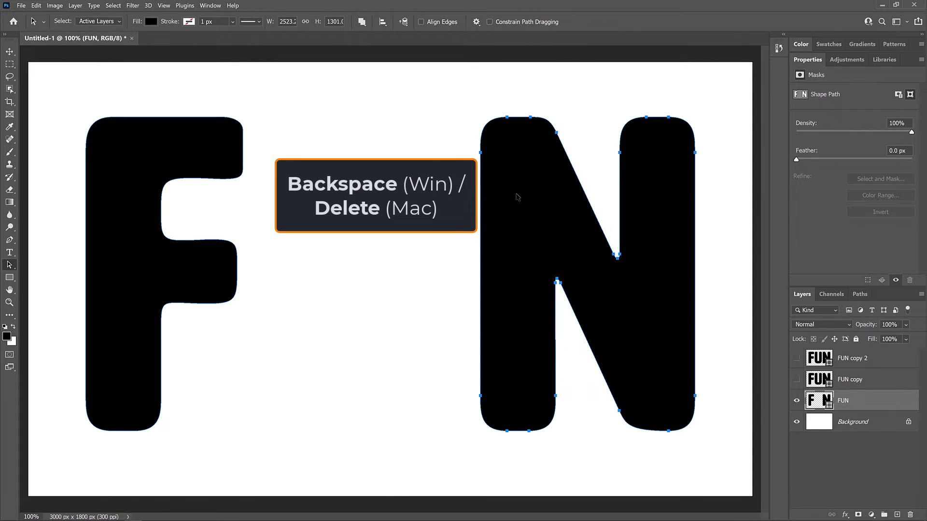
key("BackSpace")
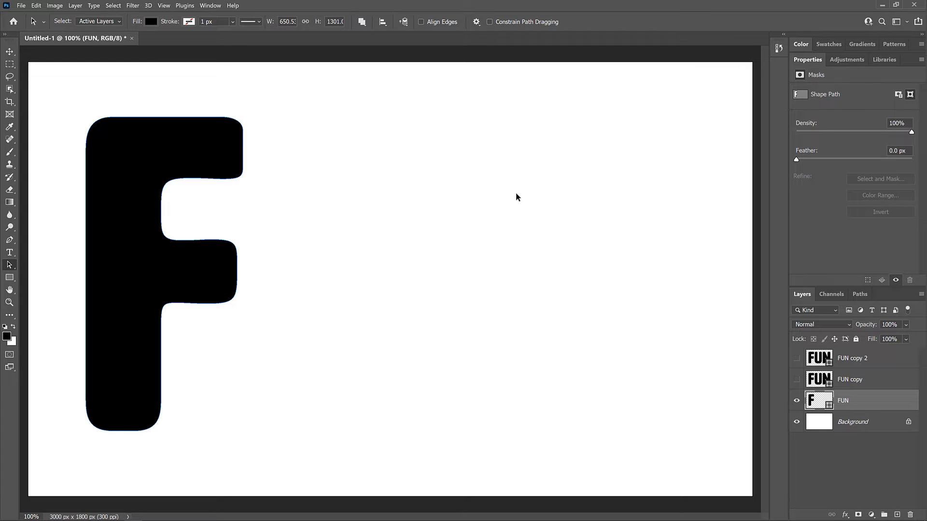
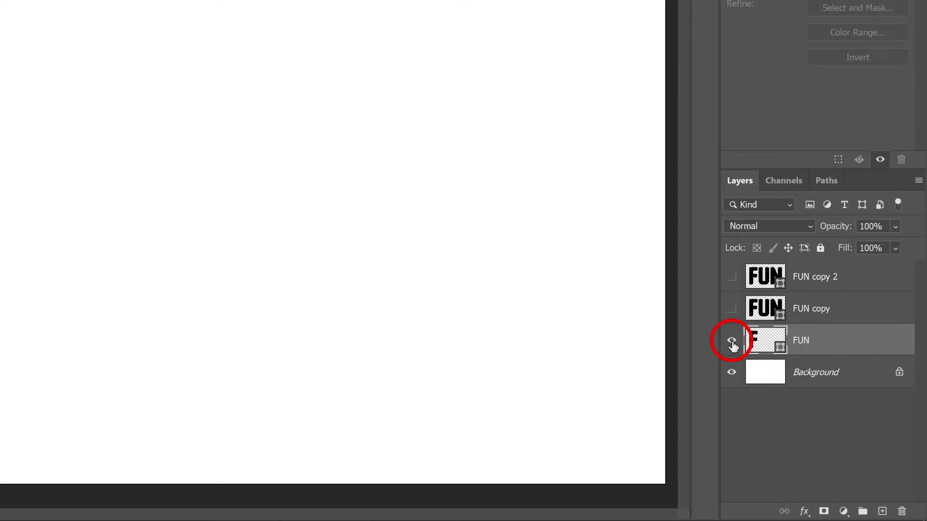
Hide the FUN layer containing the F, and show and select the FUN copy layer
left_click(731, 343)
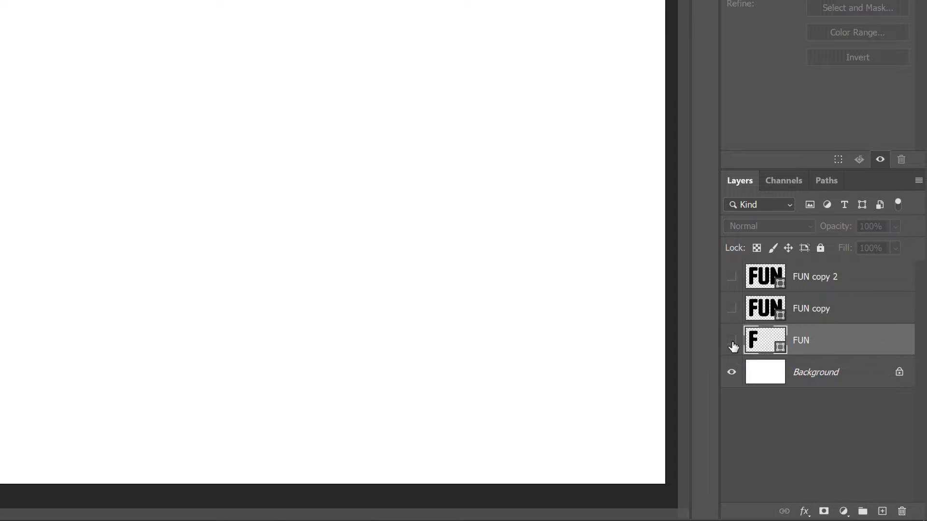
left_click(733, 311)
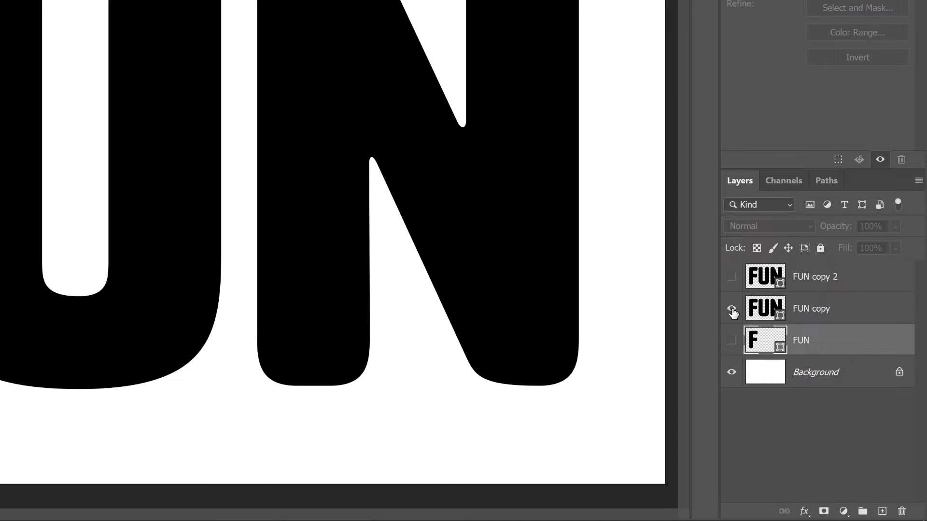
left_click(850, 309)
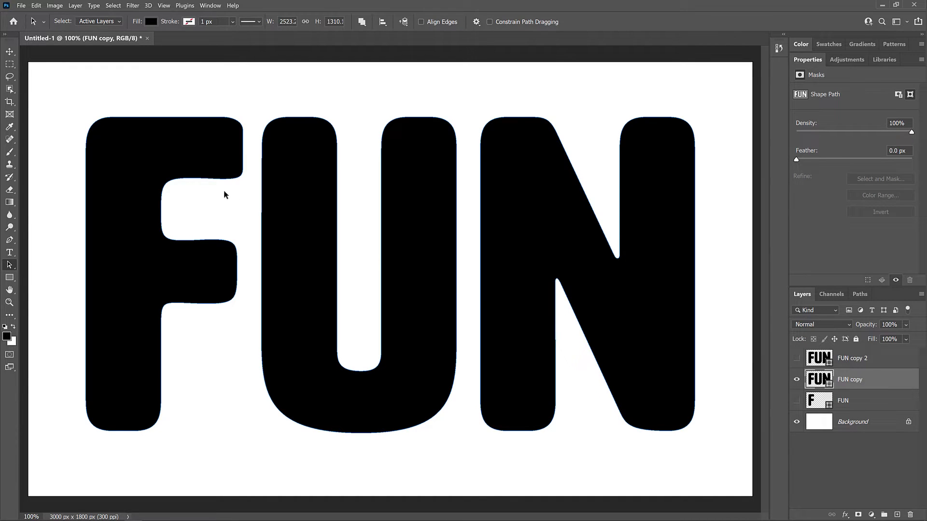
Delete the F and N paths from the FUN copy shape layer, keeping only the U
left_click(164, 157)
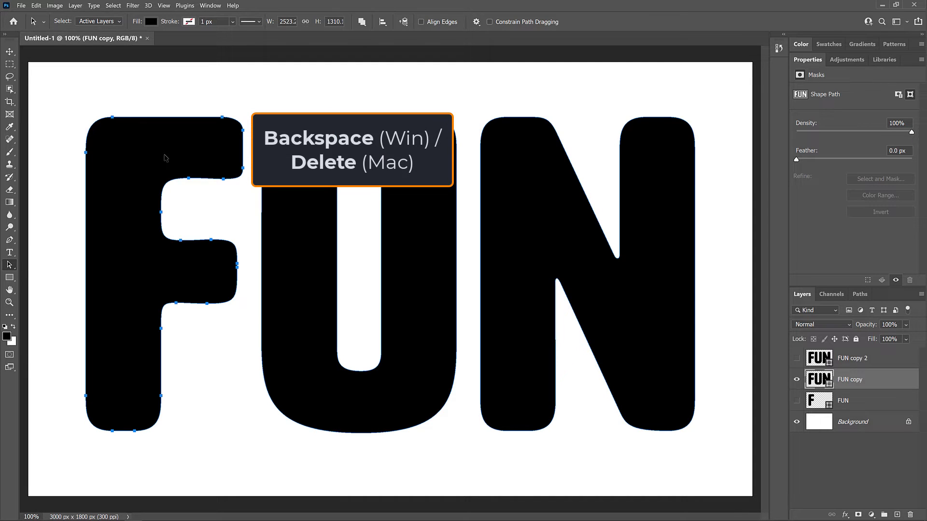
key("BackSpace")
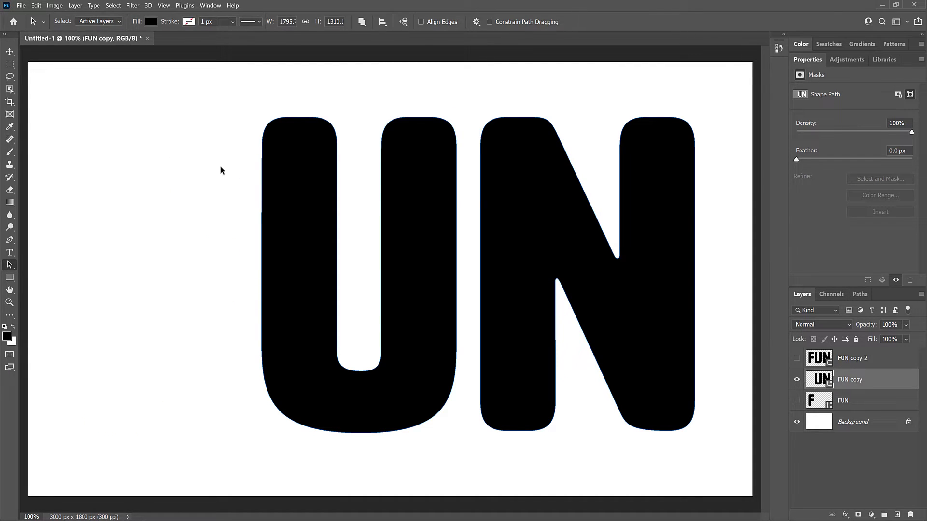
left_click(525, 199)
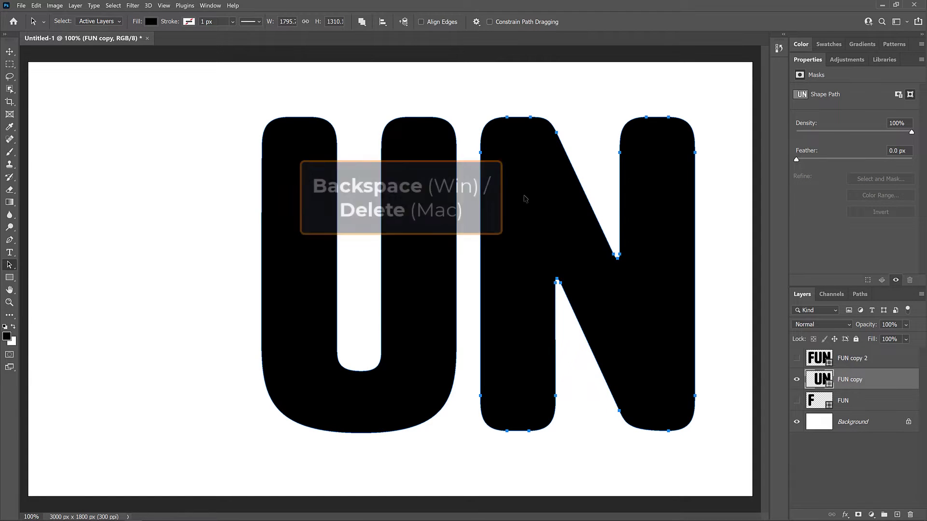
key("BackSpace")
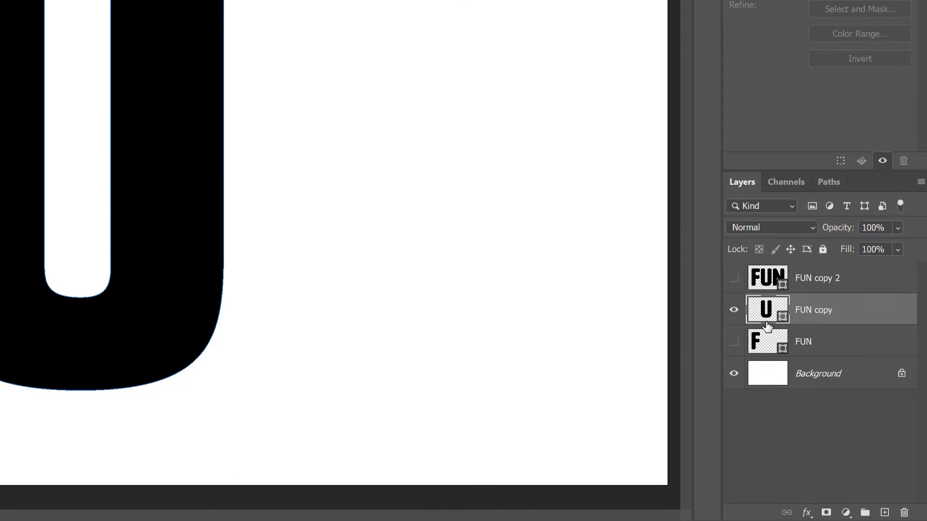
Hide the FUN copy layer, then show FUN copy 2 and delete its F and U paths, keeping only the N
left_click(734, 312)
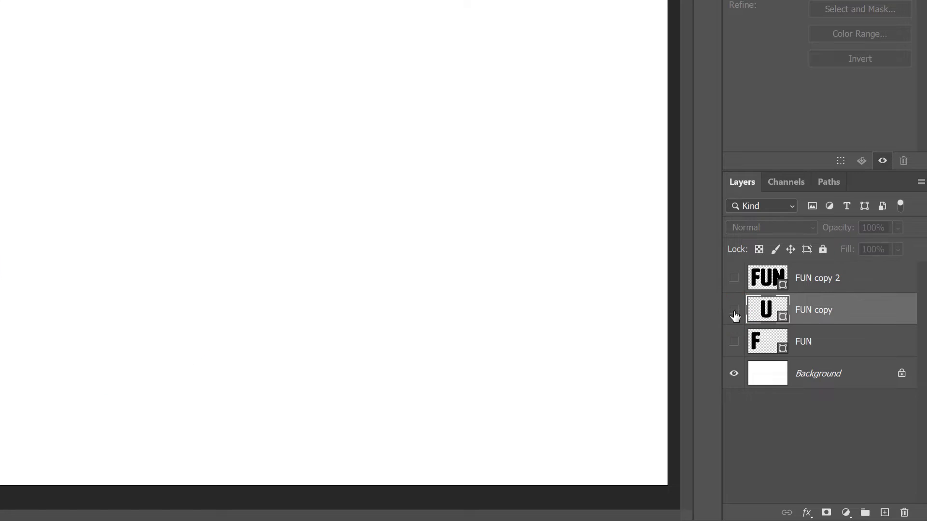
left_click(734, 279)
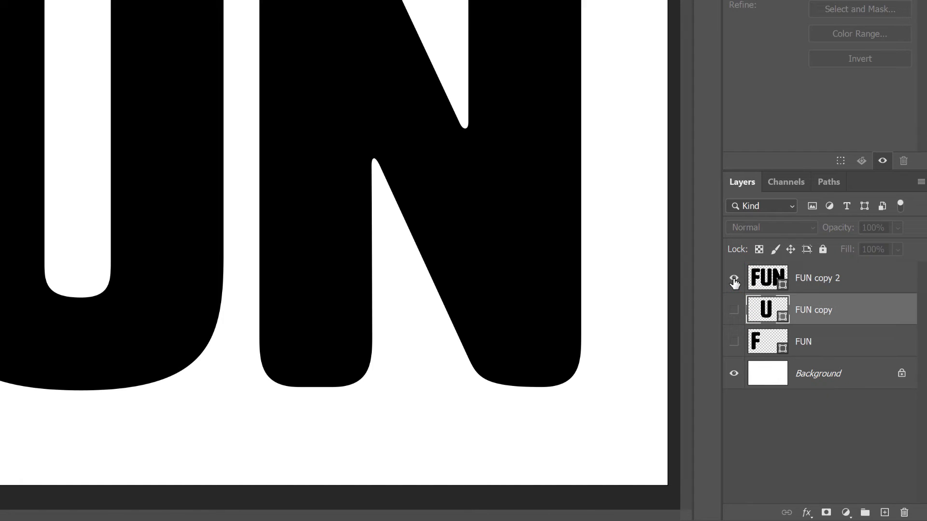
left_click(860, 279)
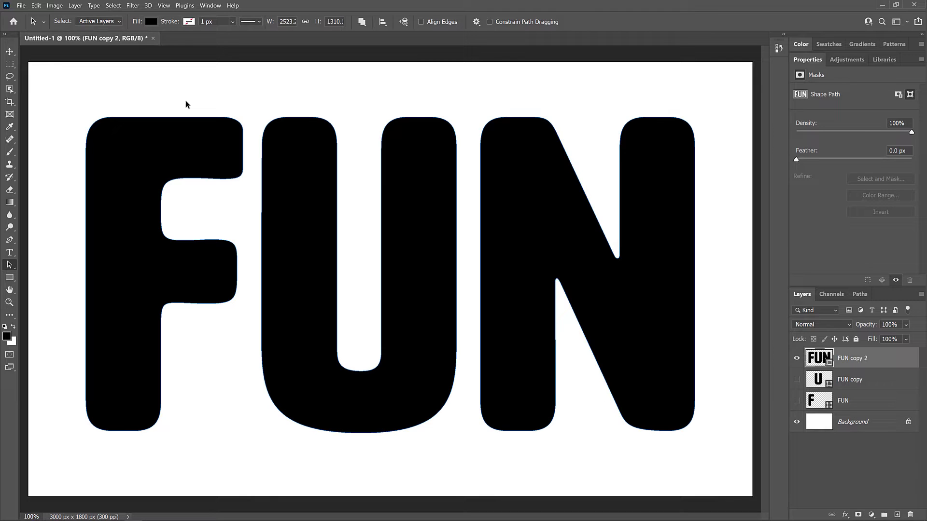
left_click_drag(204, 115, 351, 166)
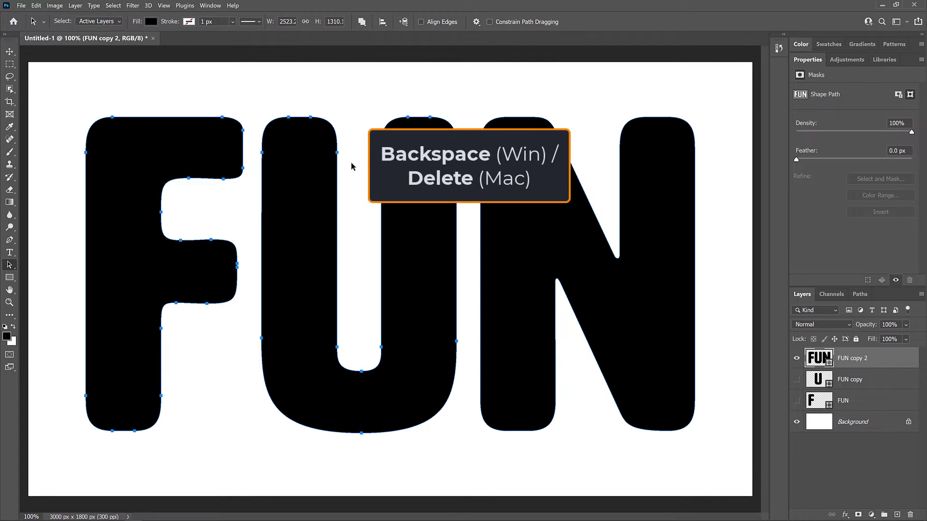
key("BackSpace")
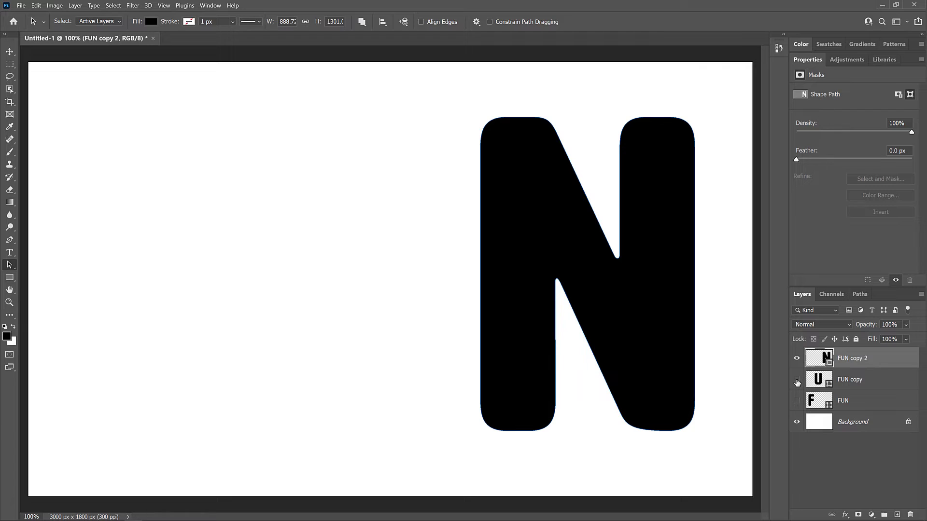
Show and activate the FUN layer containing the F, leaving the FUN copy and FUN copy 2 layers hidden
left_click(796, 380)
left_click(796, 401)
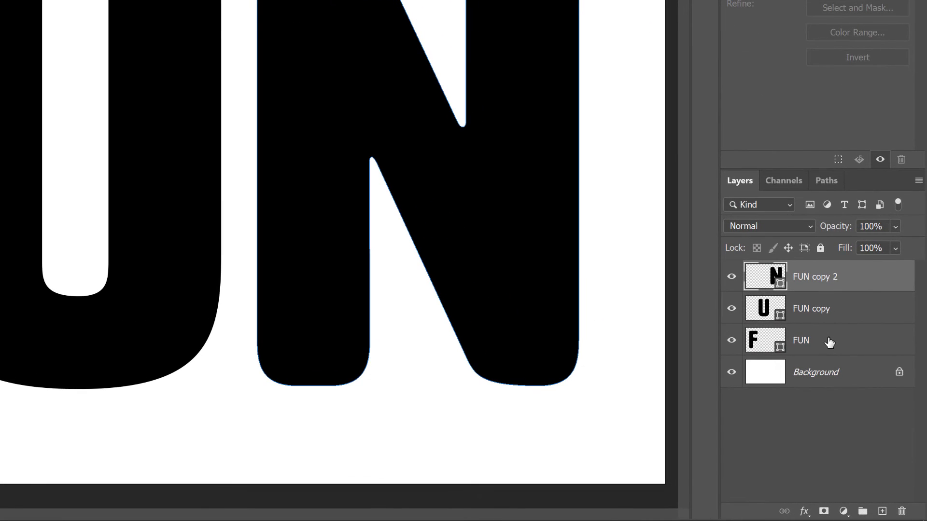
left_click(829, 342)
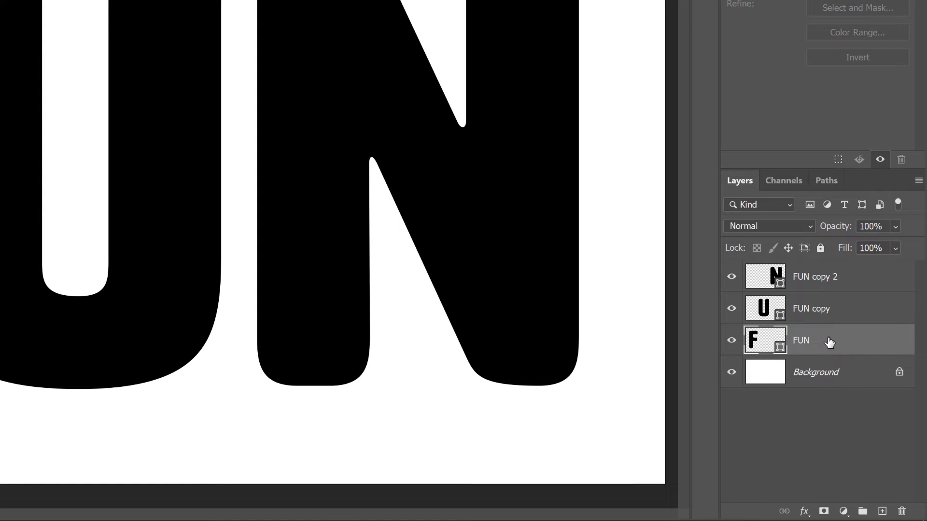
left_click(731, 308)
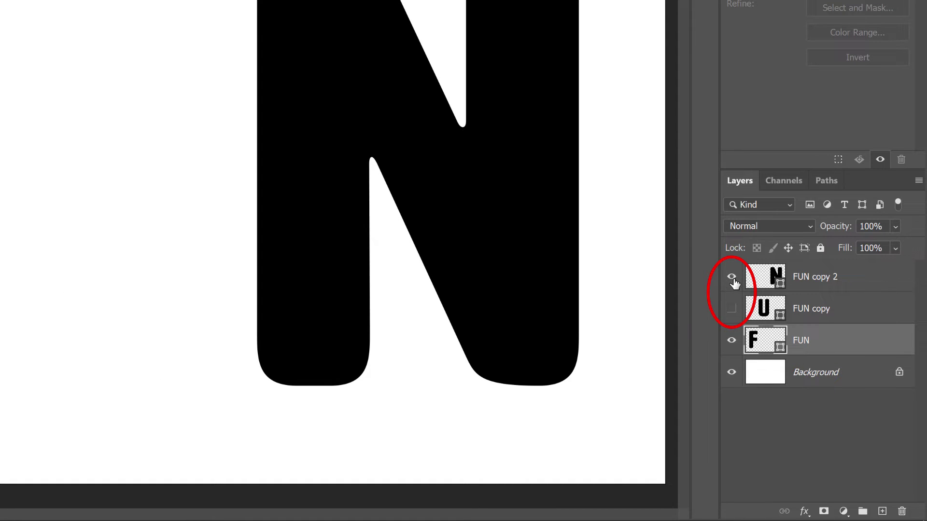
left_click(733, 280)
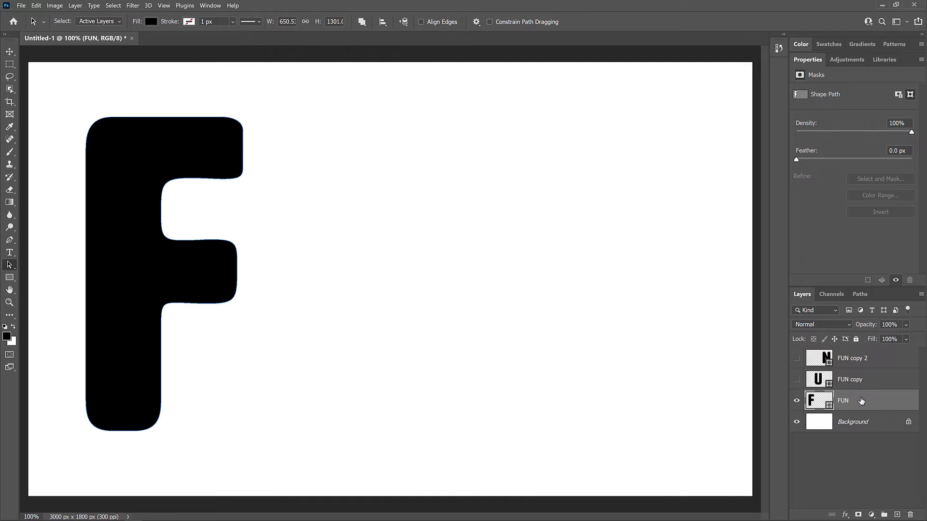
Place 1.jpg as an embedded image above the FUN layer and clip it to the F shape
left_click(26, 9)
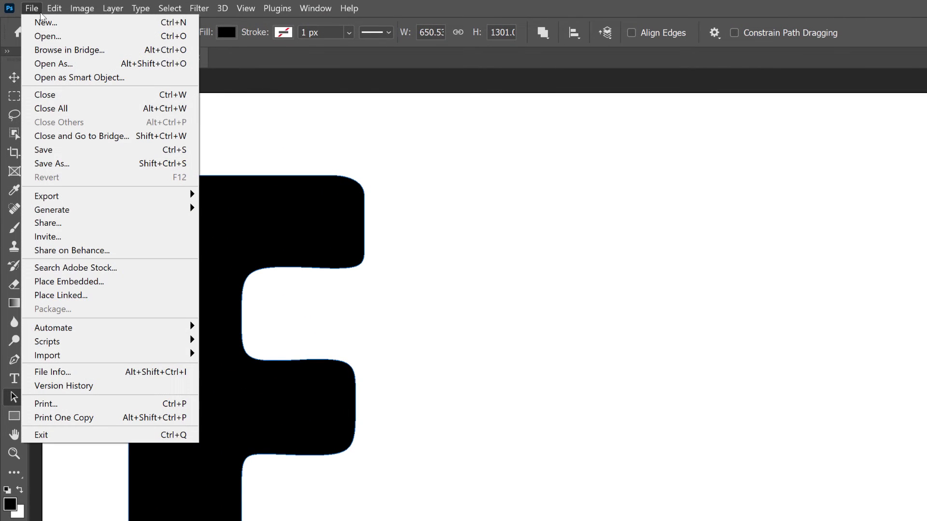
left_click(120, 282)
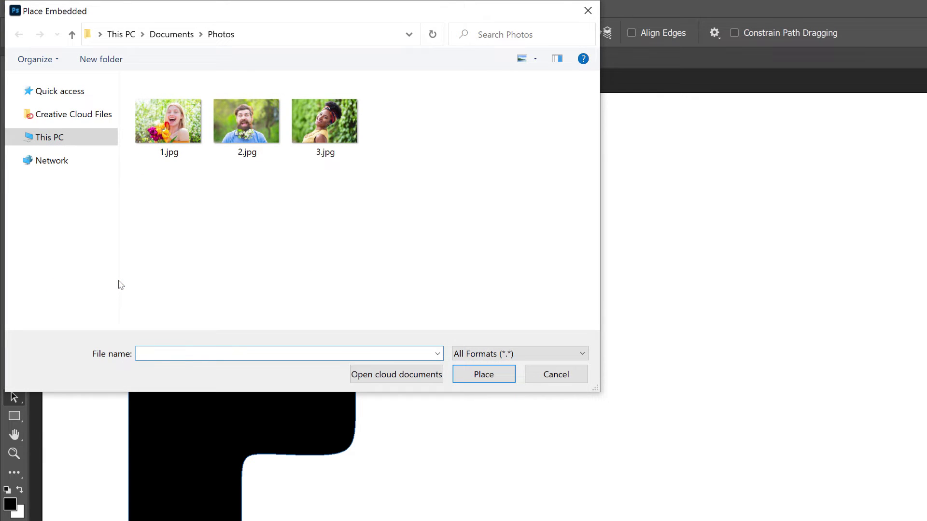
left_click(184, 133)
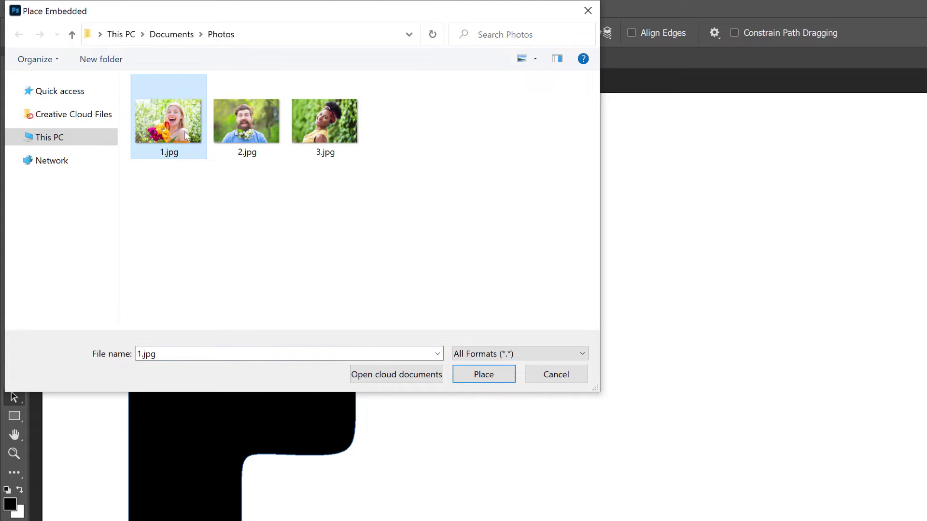
left_click(504, 378)
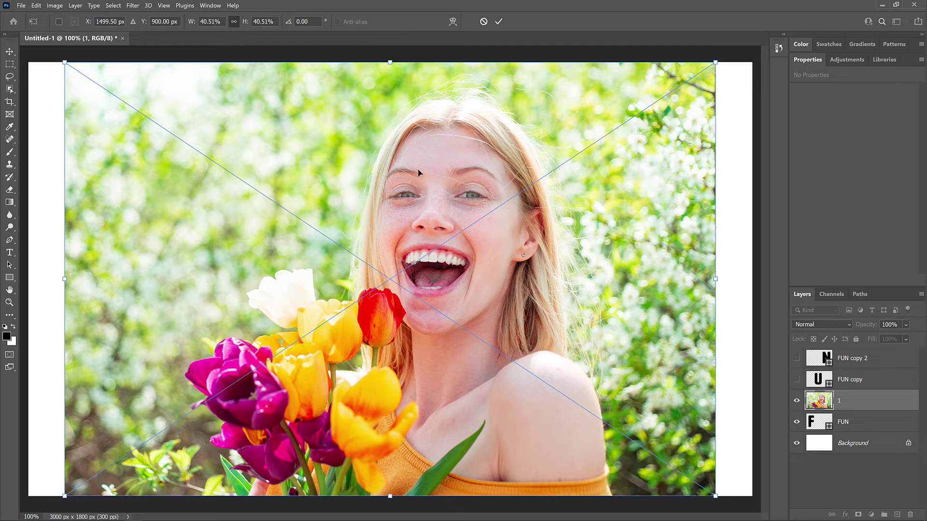
left_click(499, 22)
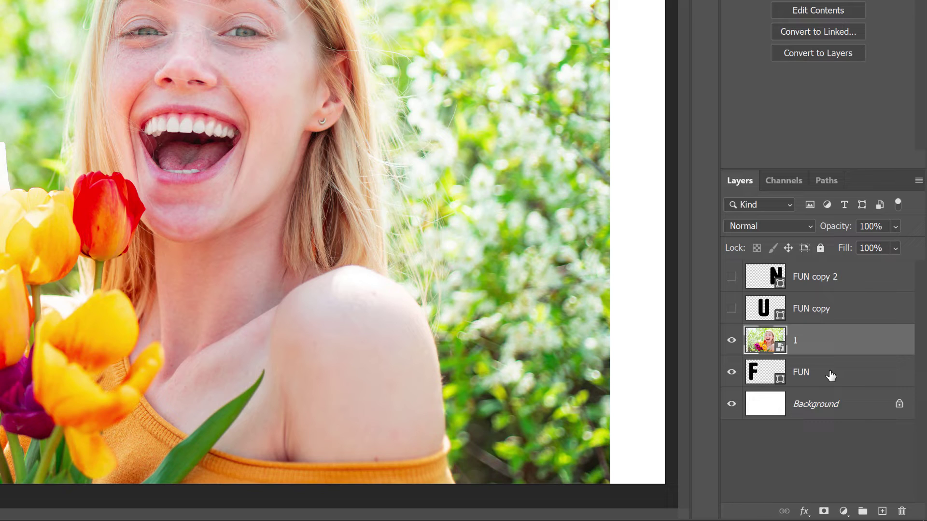
left_click(918, 183)
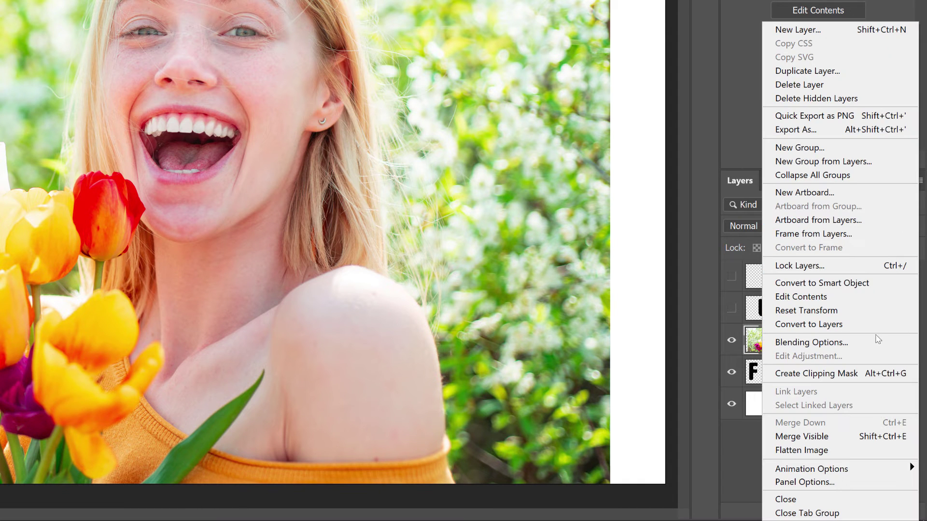
left_click(863, 375)
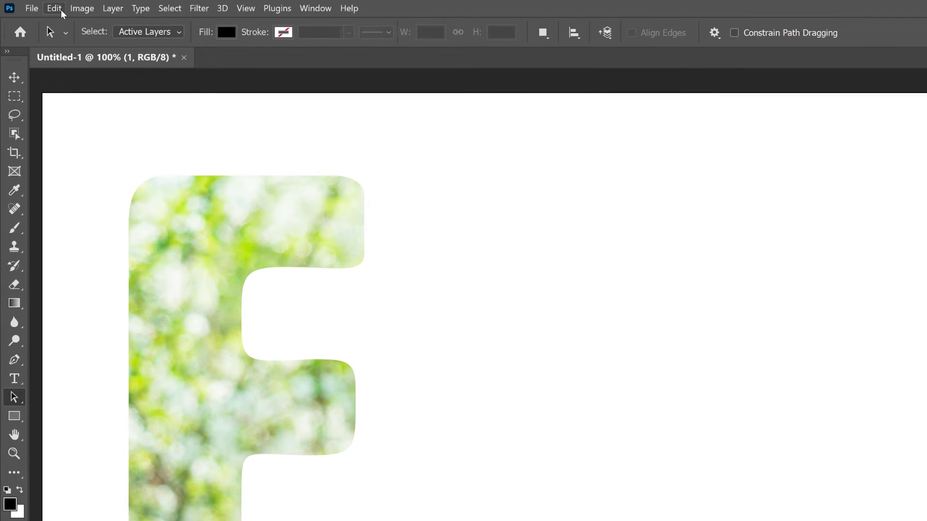
Free Transform the photo on layer 1, scaling it to about 37.9% and positioning the woman's face inside the F
left_click(61, 10)
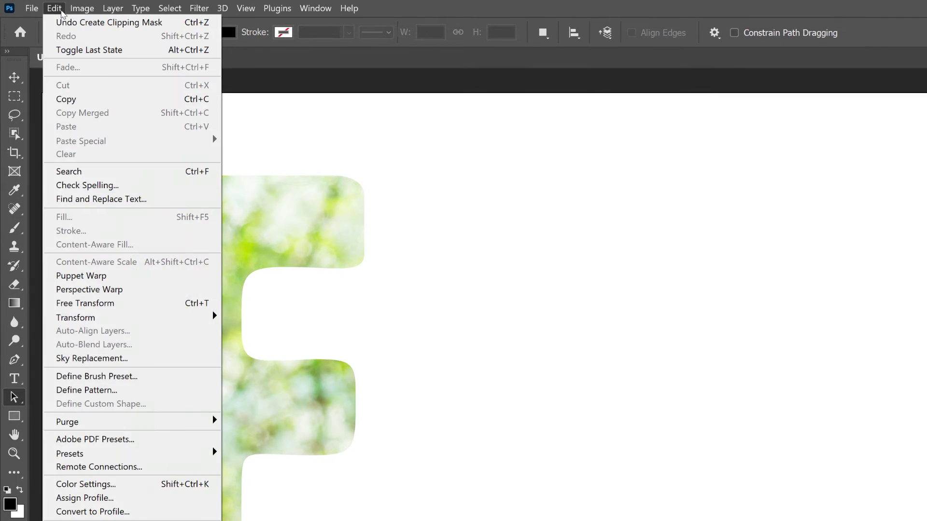
left_click(131, 304)
left_click_drag(471, 366, 561, 340)
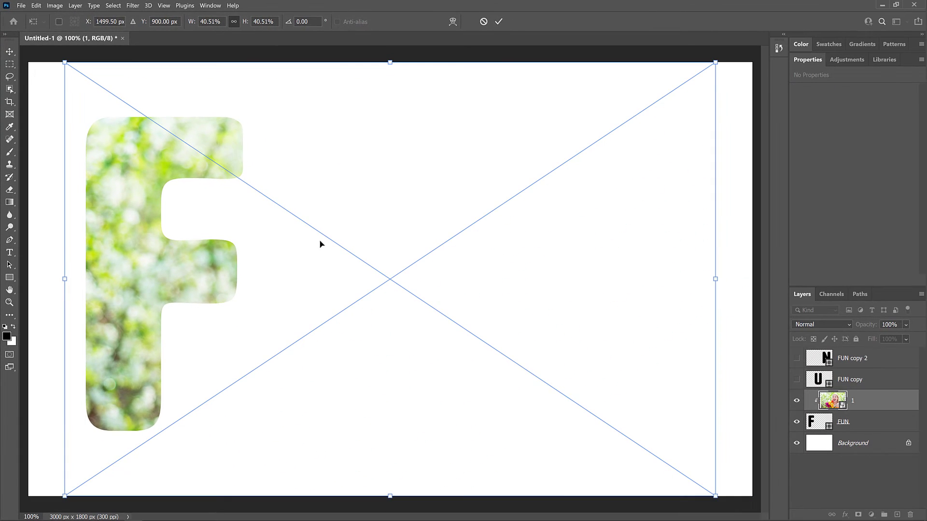
left_click_drag(374, 226, 219, 207)
left_click_drag(424, 254, 390, 253)
left_click_drag(229, 226, 245, 218)
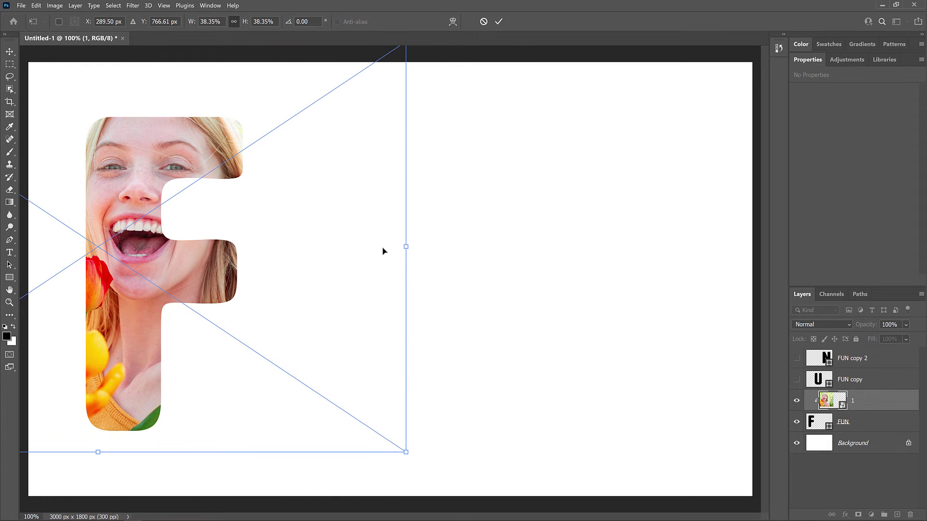
left_click_drag(404, 247, 396, 246)
left_click_drag(256, 221, 260, 223)
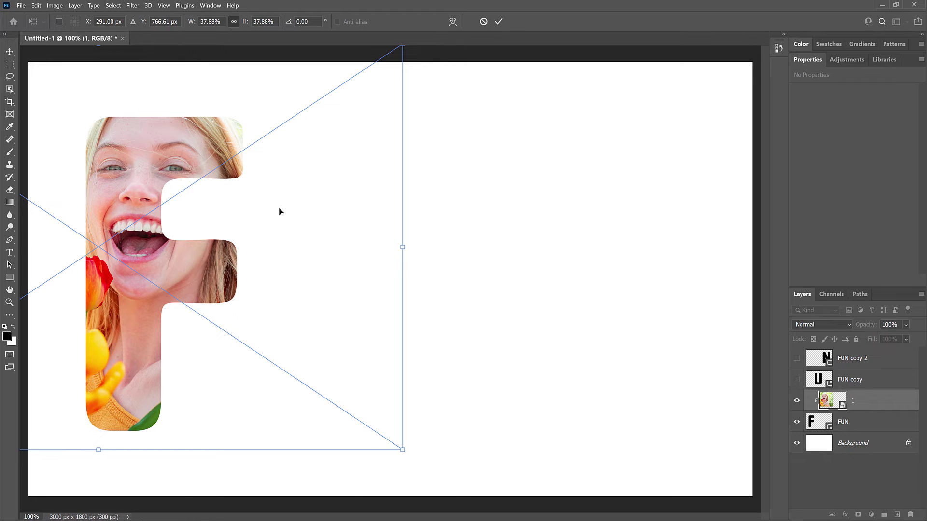
left_click(500, 22)
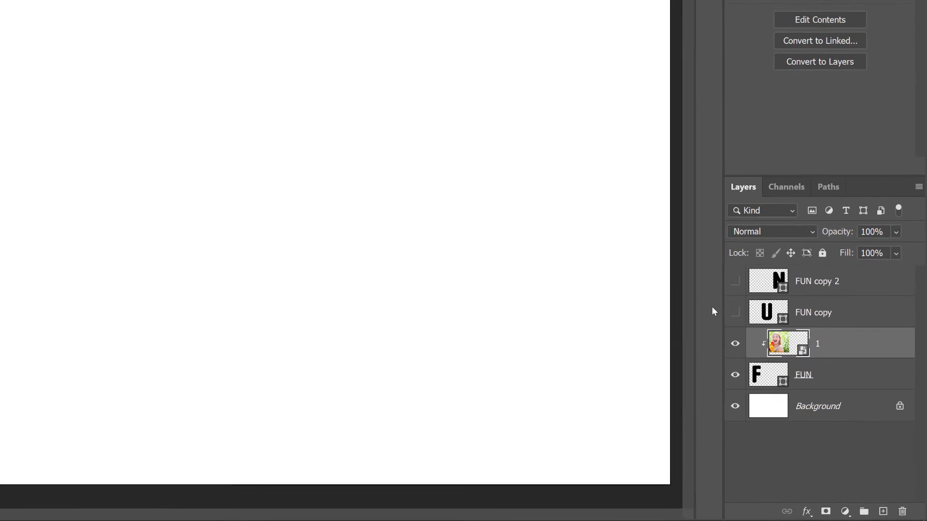
Show the FUN copy layer, place 2.jpg as an embedded image directly above it and clip the photo to the U shape
left_click(796, 380)
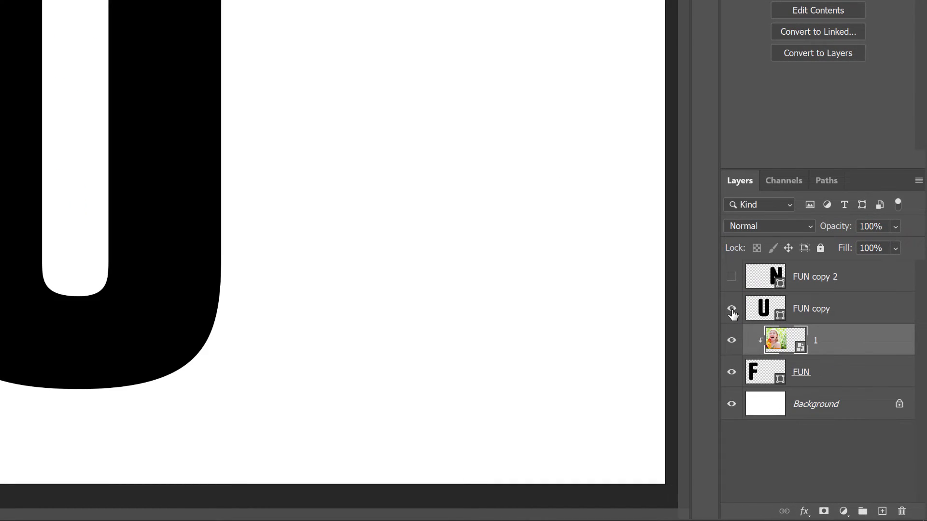
left_click(847, 308)
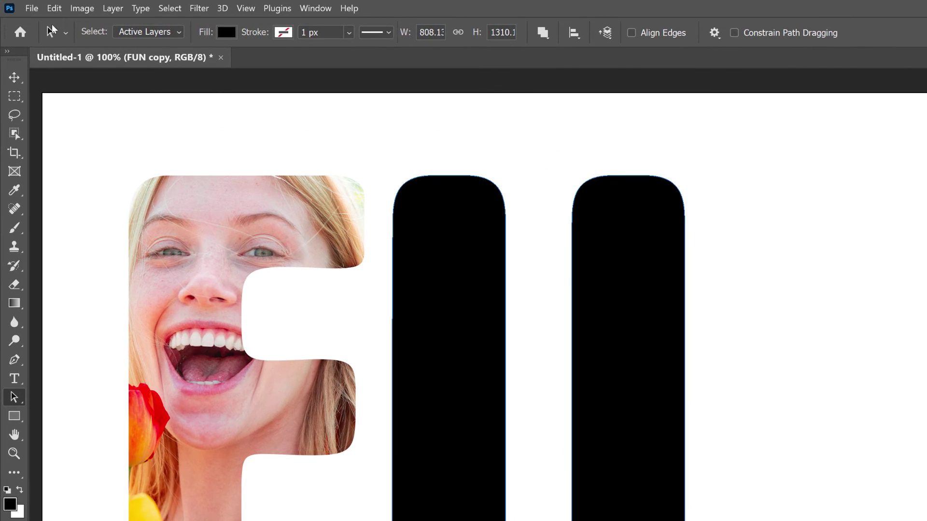
left_click(39, 10)
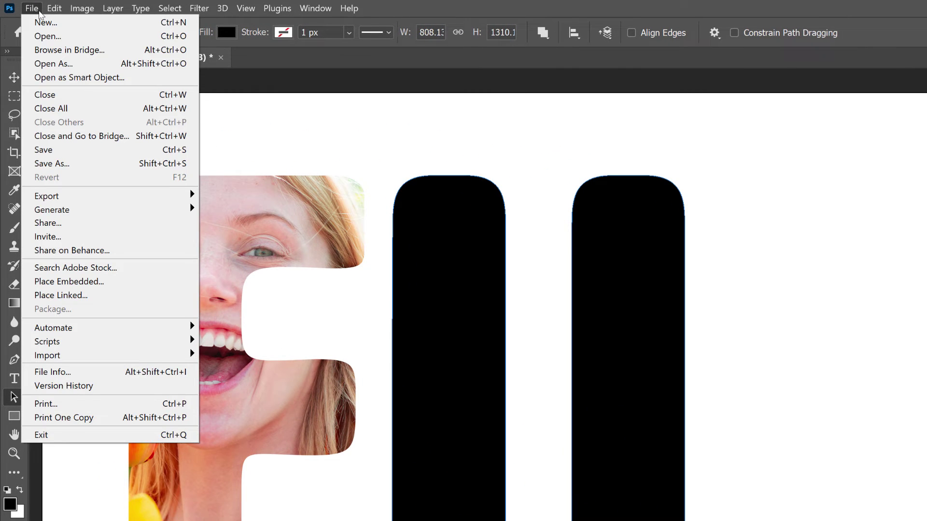
left_click(119, 282)
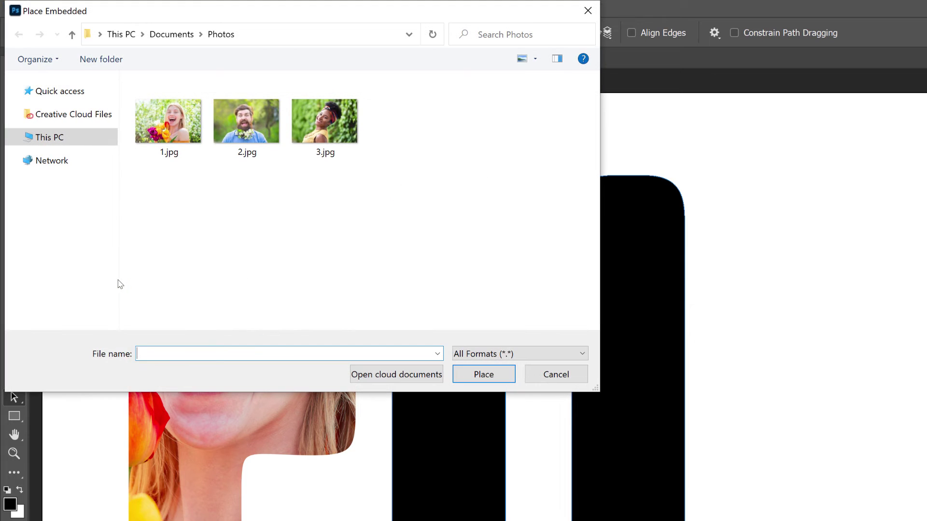
left_click(268, 130)
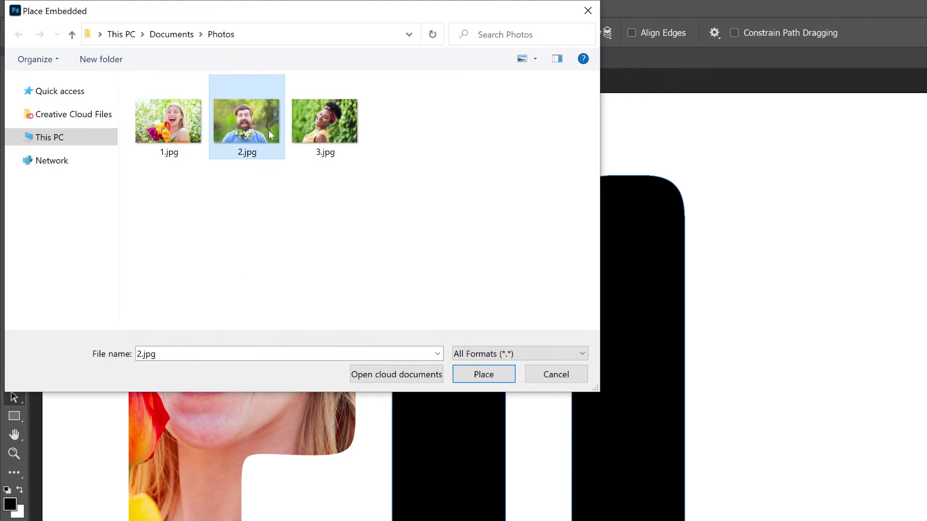
left_click(483, 374)
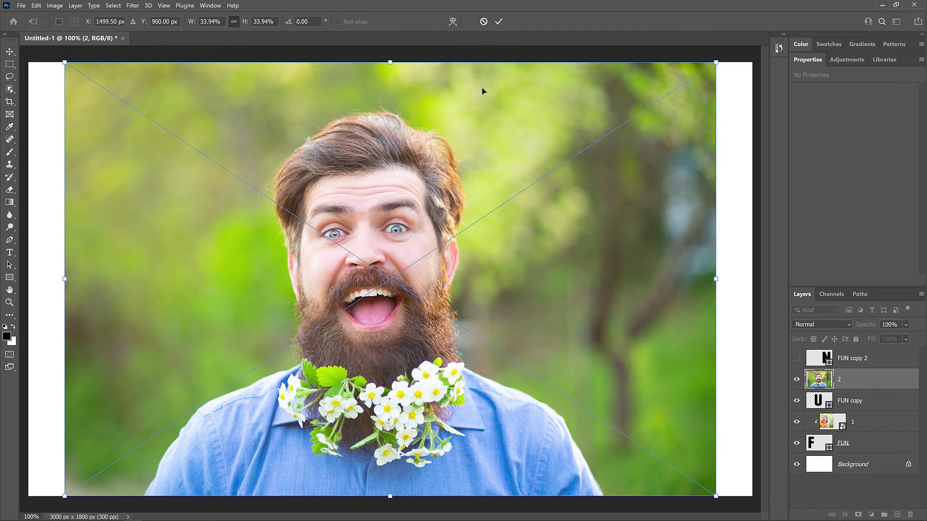
left_click(499, 22)
key("a")
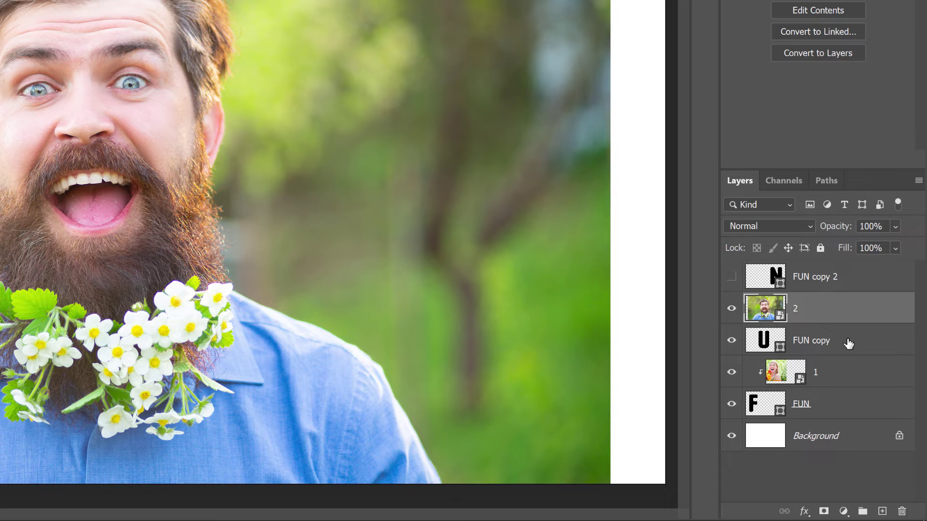
left_click(918, 182)
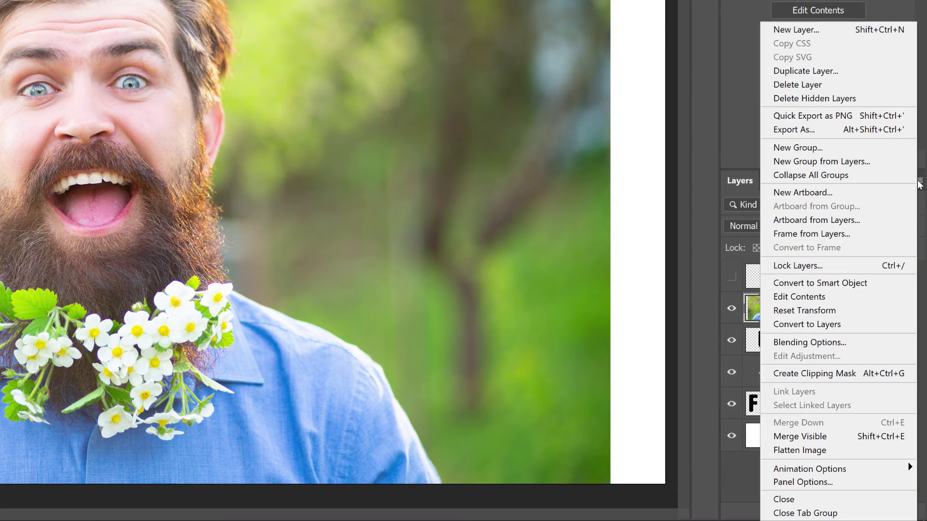
left_click(858, 374)
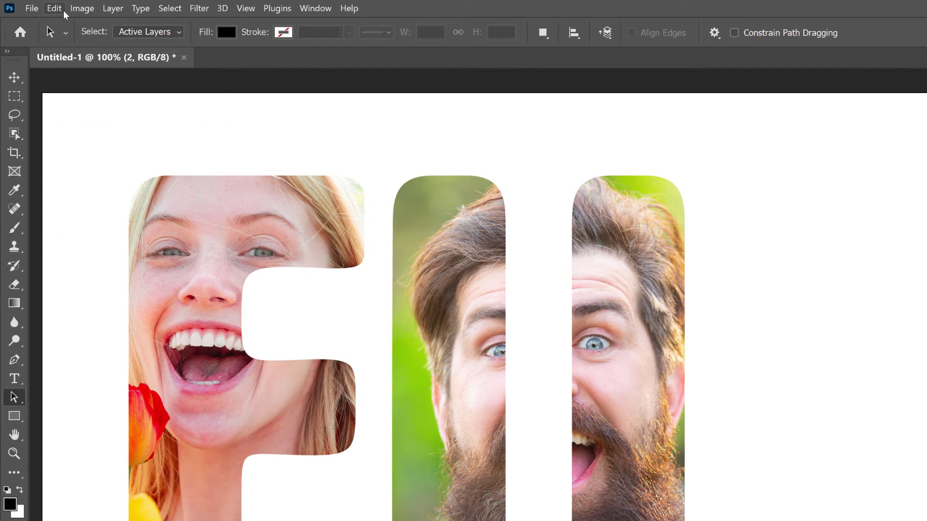
Free Transform the photo on layer 2, scaling it to about 29.8% and positioning the man's face inside the U's right stem
left_click(63, 10)
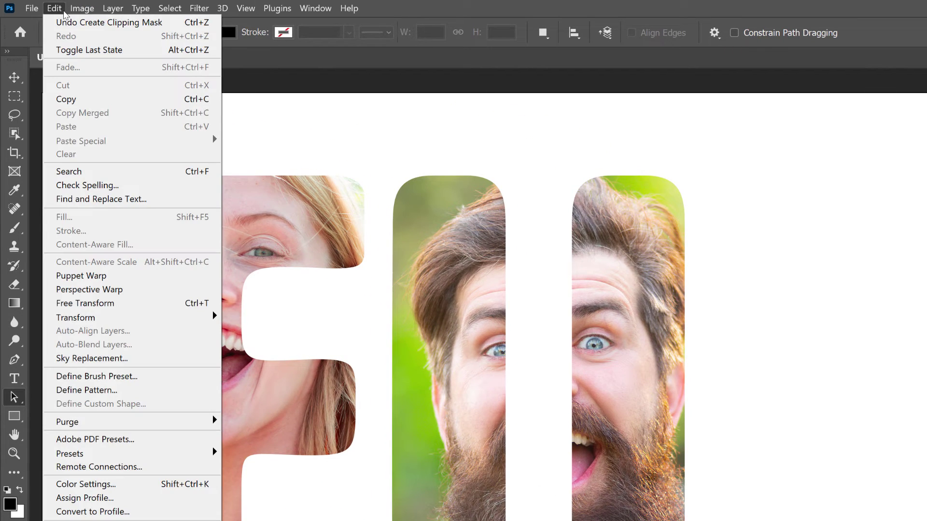
left_click(133, 306)
left_click_drag(459, 412, 490, 411)
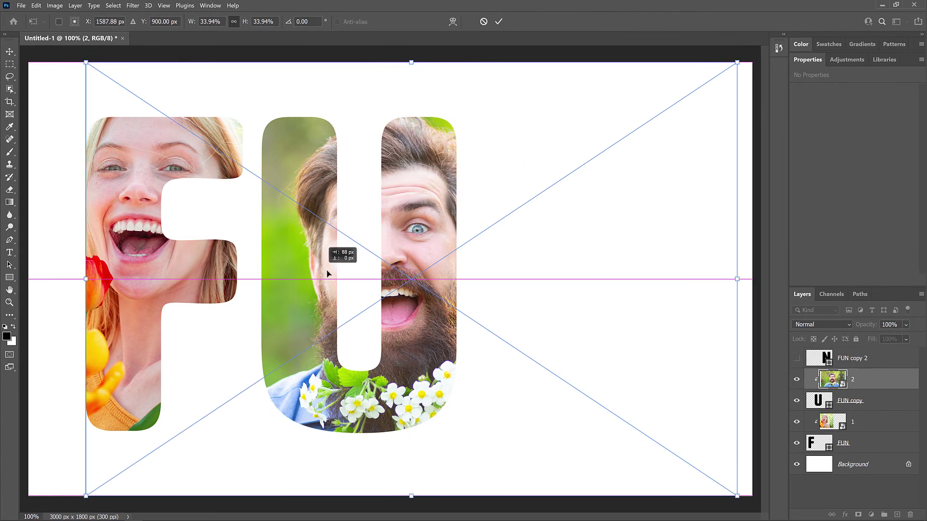
left_click_drag(326, 274, 360, 274)
left_click_drag(127, 280, 176, 279)
left_click_drag(405, 280, 386, 279)
mouse_move(738, 279)
left_mouse_down()
mouse_move(714, 280)
mouse_move(727, 279)
left_mouse_up()
left_click_drag(487, 280, 487, 277)
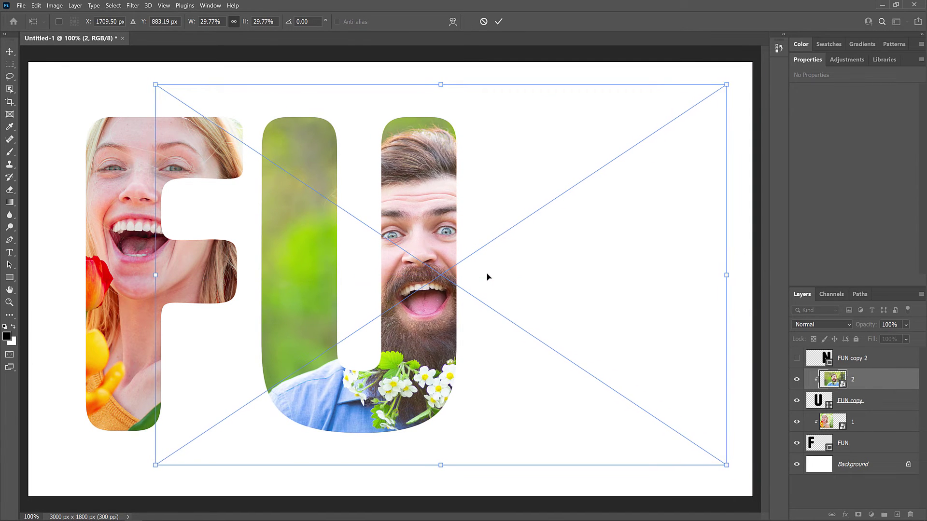
left_click(500, 22)
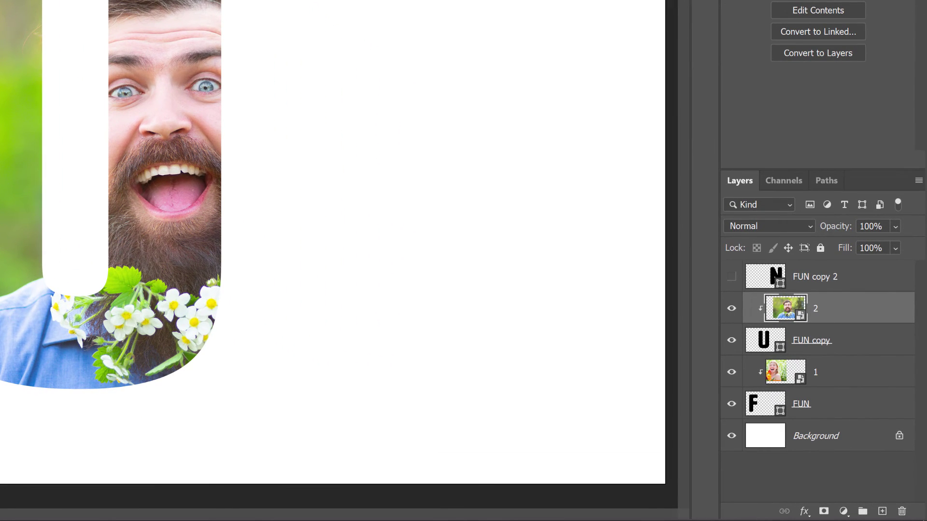
Place 3.jpg as an embedded image directly above the unhidden FUN copy 2 layer and clip the photo to the N shape
left_click(731, 277)
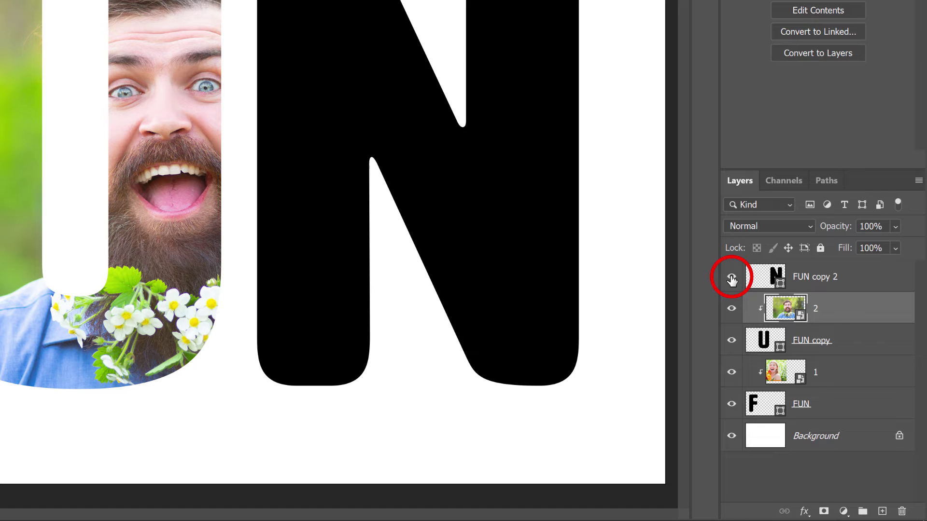
left_click(858, 277)
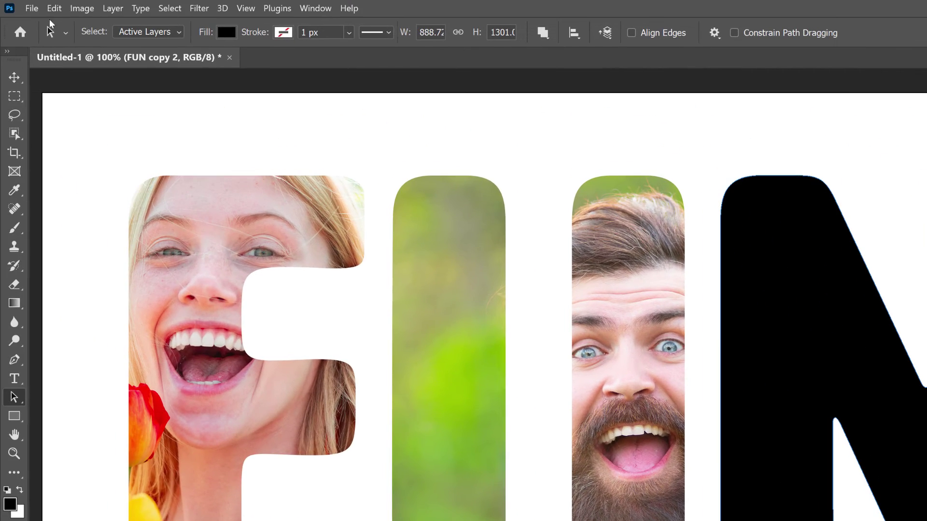
left_click(32, 9)
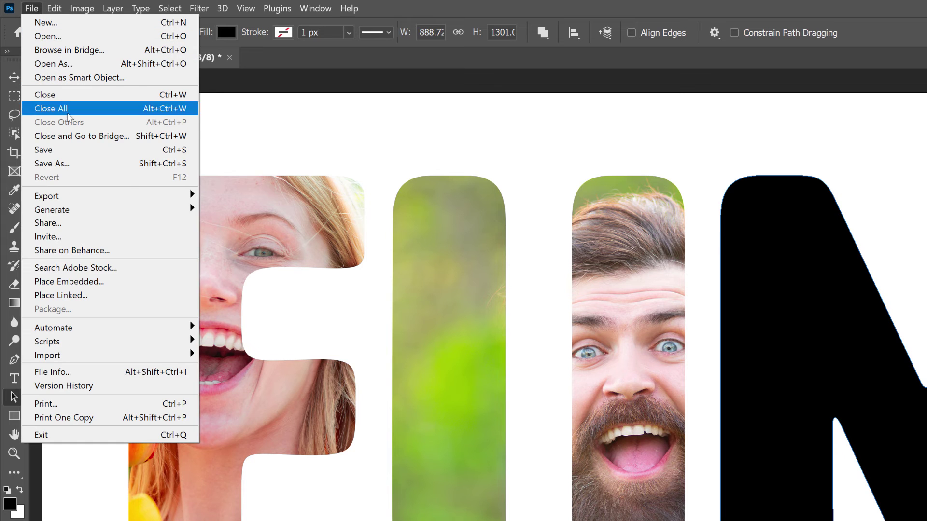
left_click(113, 282)
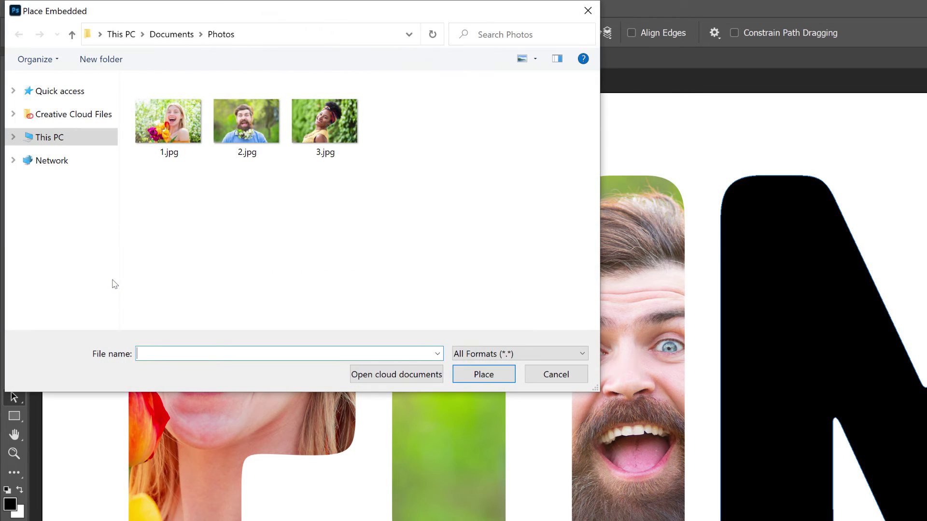
left_click(341, 130)
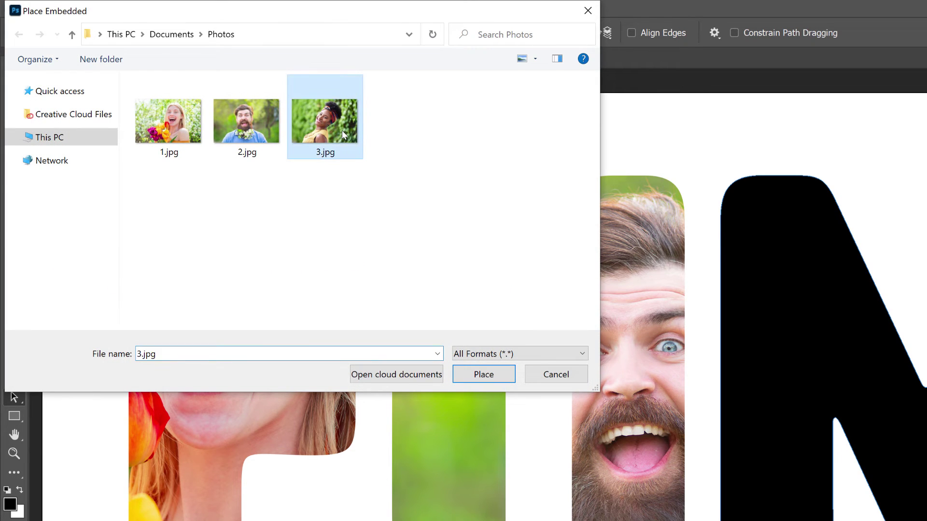
left_click(504, 377)
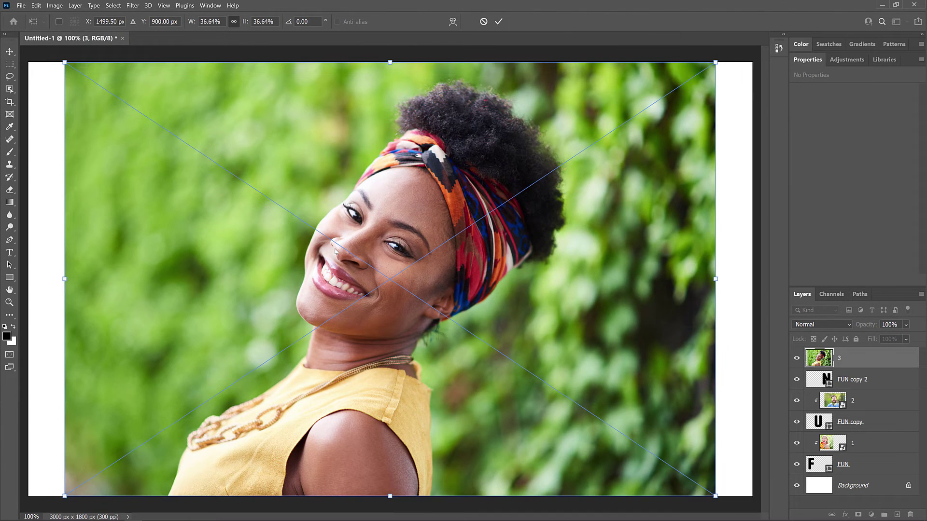
left_click(499, 22)
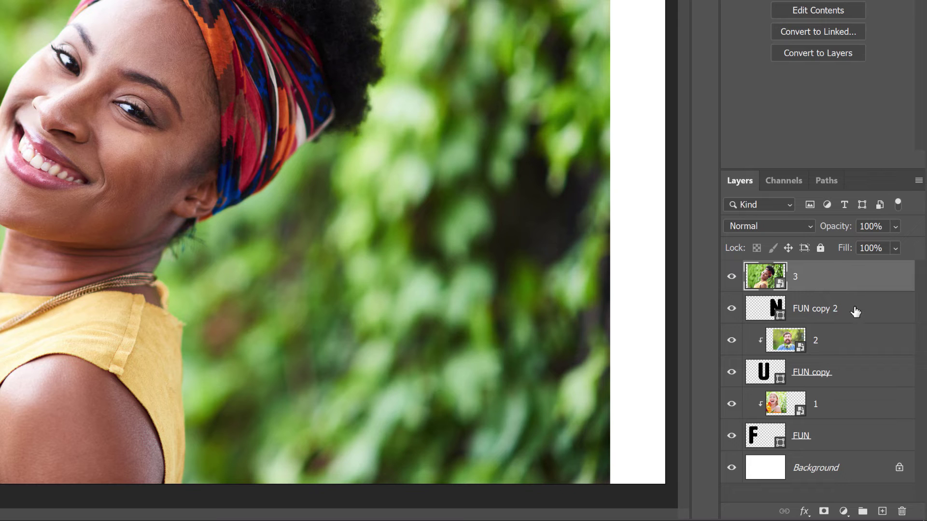
left_click(919, 182)
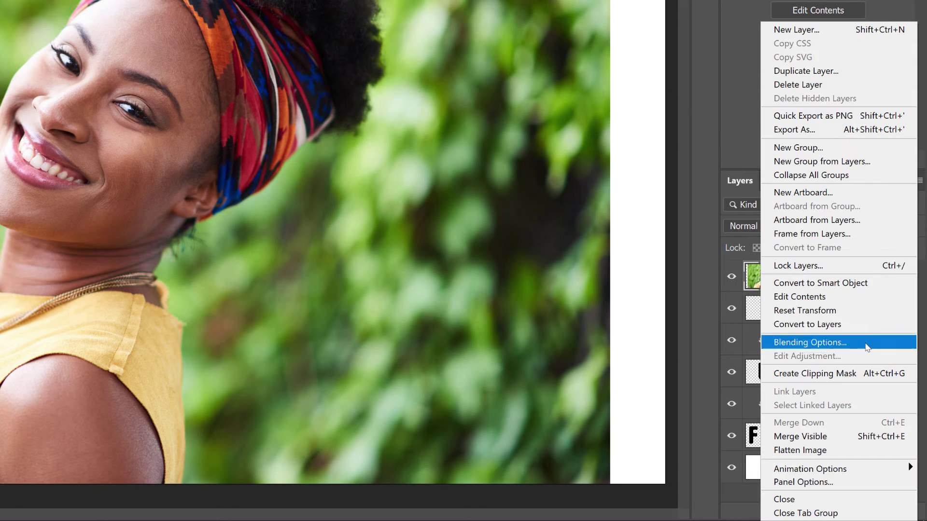
left_click(861, 374)
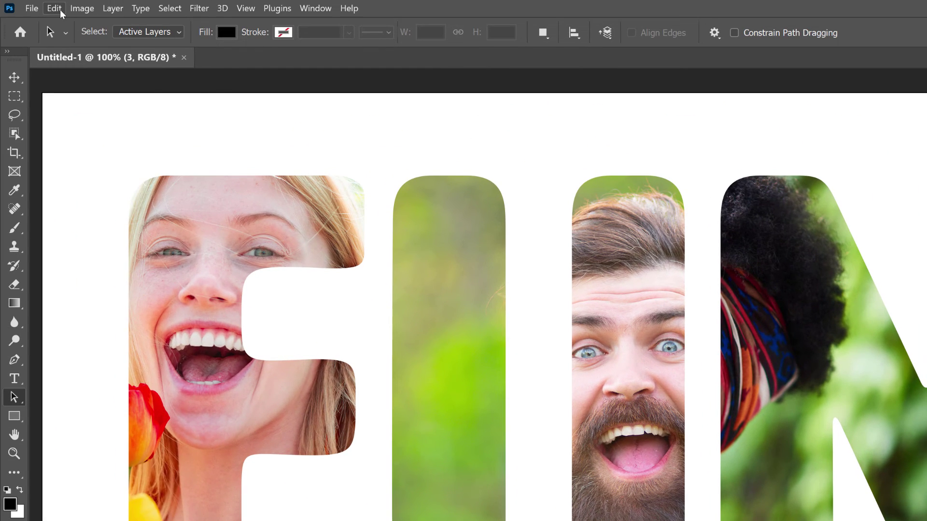
Free Transform the photo on layer 3, scaling it to about 32.8% and positioning the smiling woman's face inside the N
left_click(59, 8)
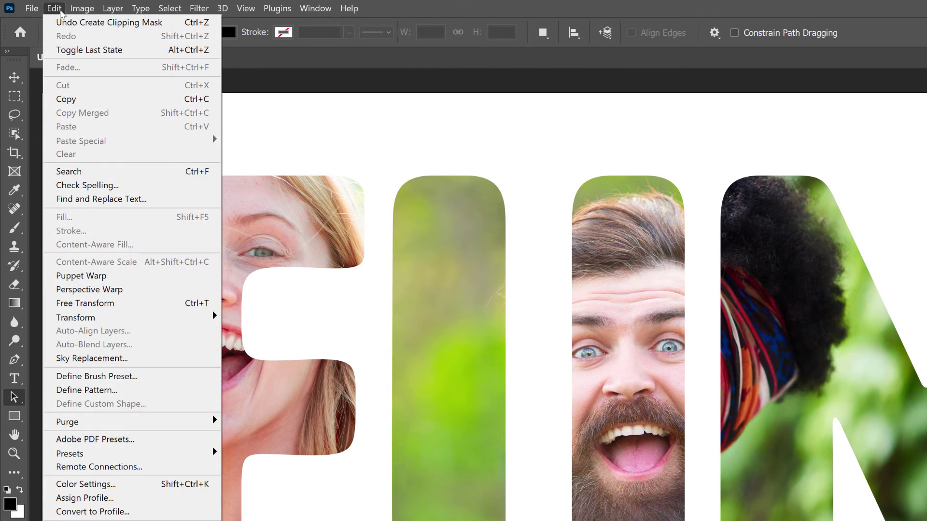
left_click(127, 303)
left_click_drag(518, 379, 814, 378)
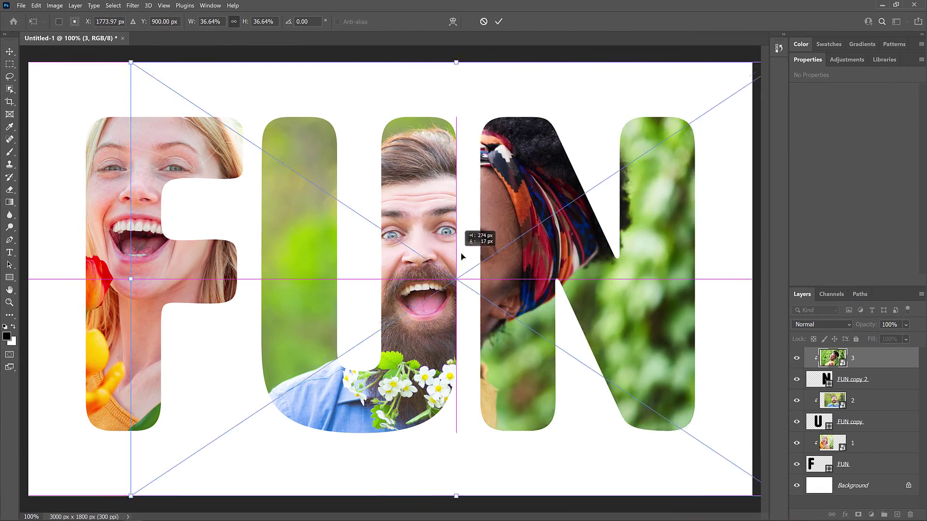
left_click_drag(542, 251, 572, 252)
left_click_drag(245, 279, 304, 279)
left_click_drag(504, 275, 475, 254)
left_click_drag(271, 258, 276, 258)
left_click_drag(587, 228, 564, 253)
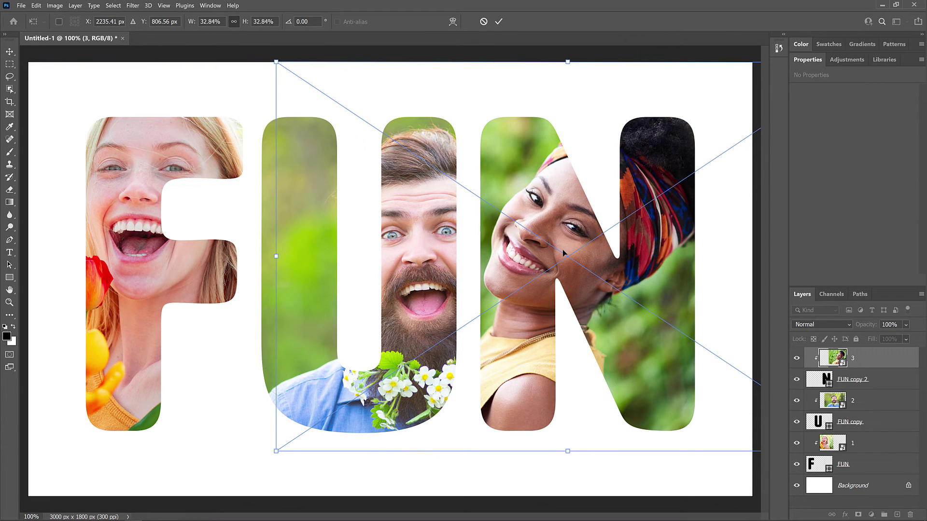
left_click(499, 24)
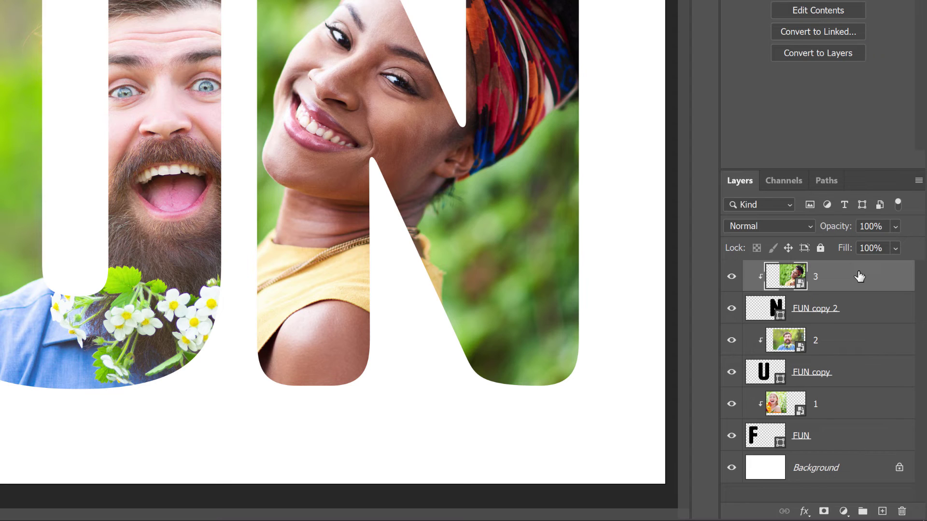
Group all layers from 3 down to FUN, excluding Background, into a new group named "Text and images"
key("shift")
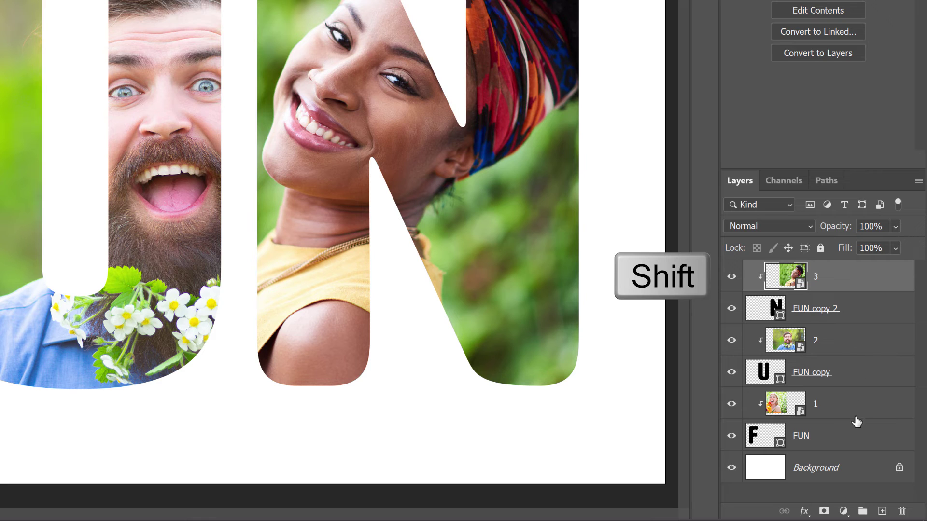
left_click(855, 438, "shift")
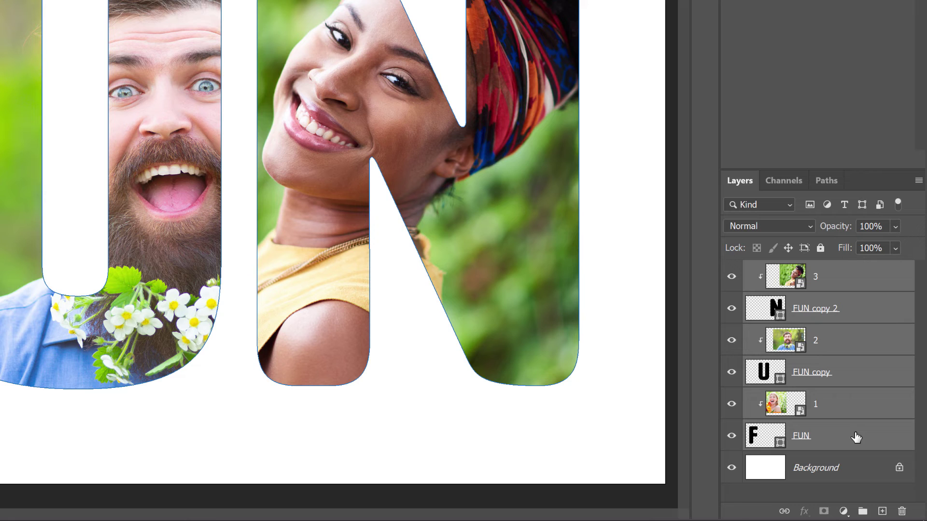
left_click(918, 183)
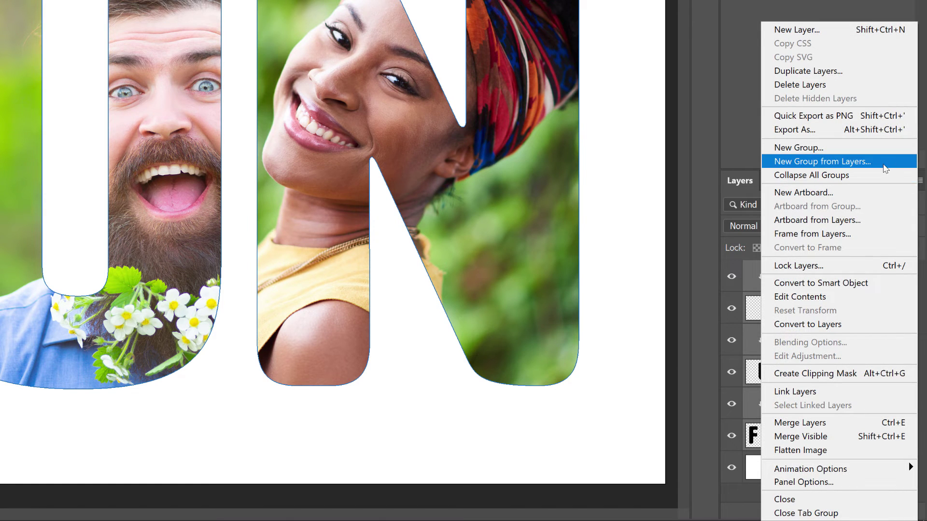
left_click(882, 166)
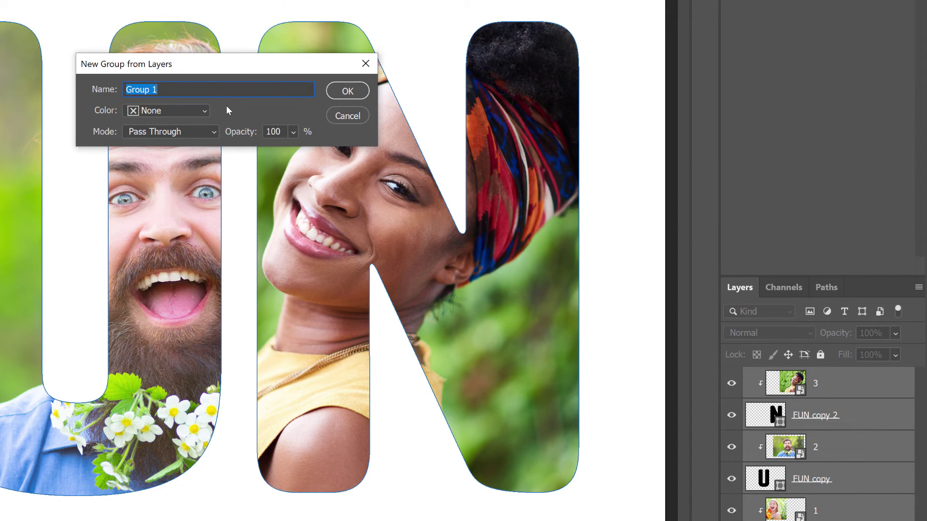
type("Text and images")
left_click(347, 91)
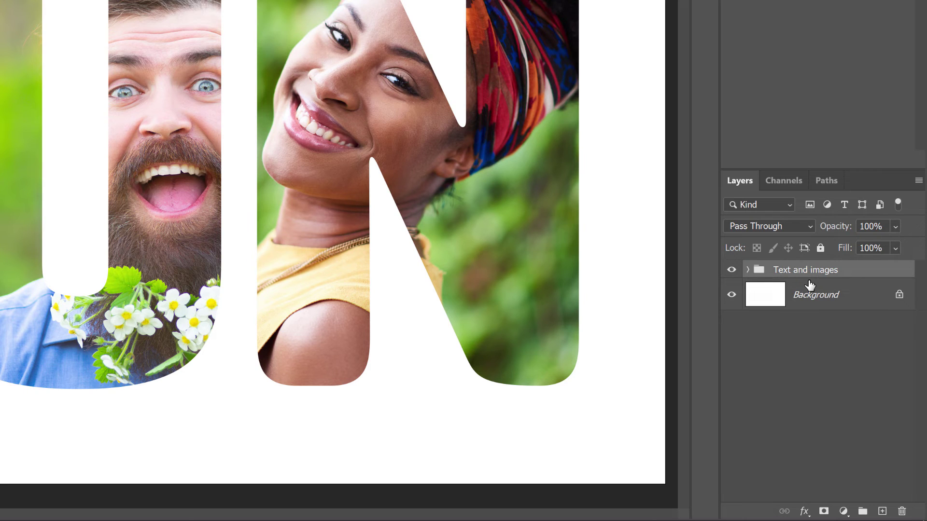
Inspect the contents of the Text and images group and check the transparency around the letters by briefly hiding the Background layer
left_click(748, 271)
left_click(748, 270)
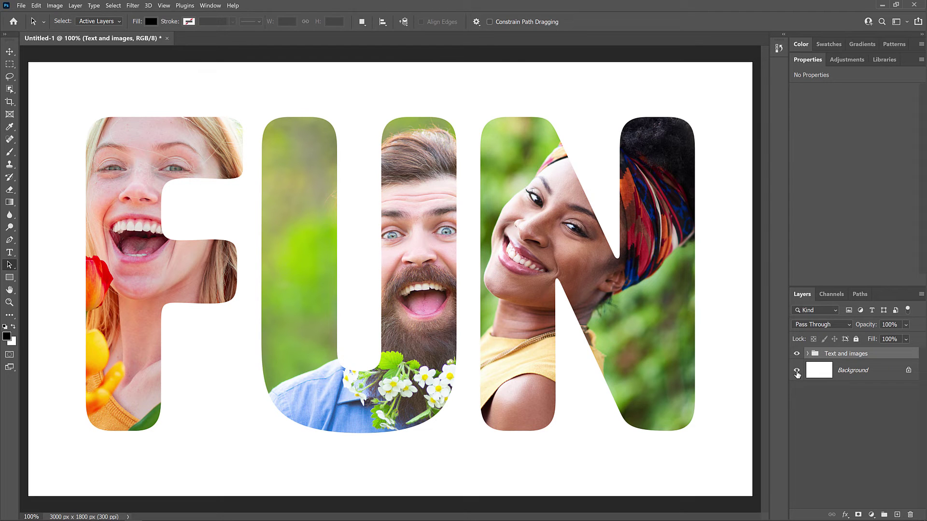
left_click(796, 372)
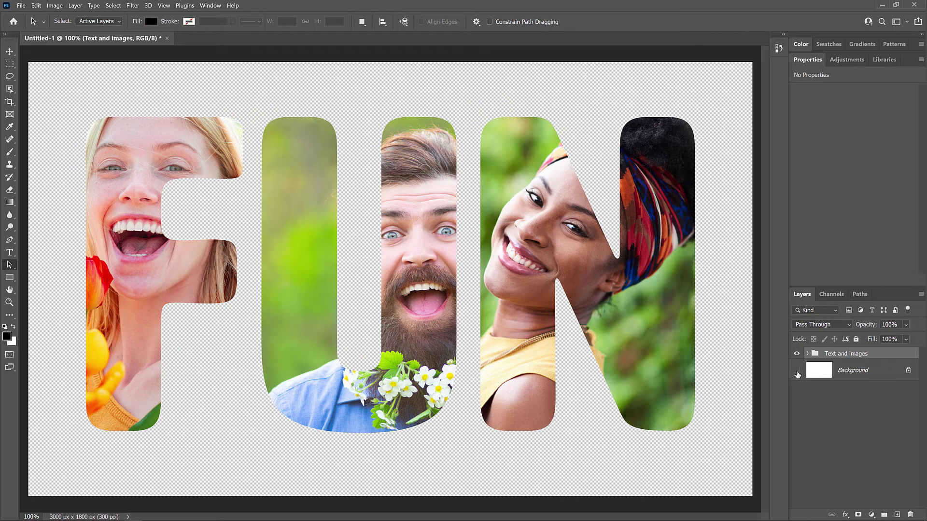
left_click(797, 371)
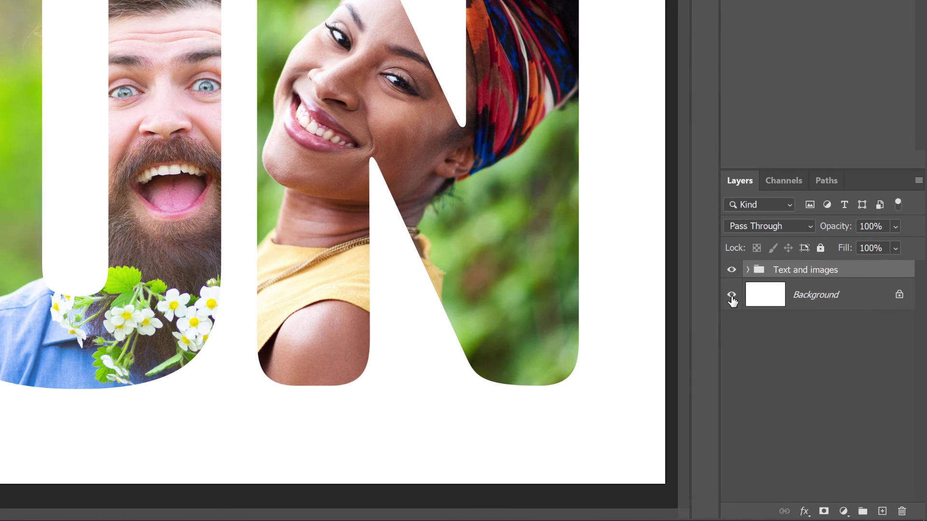
Add a Solid Color fill layer directly above the Background layer, keeping its color picker clear of the lettering
left_click(855, 296)
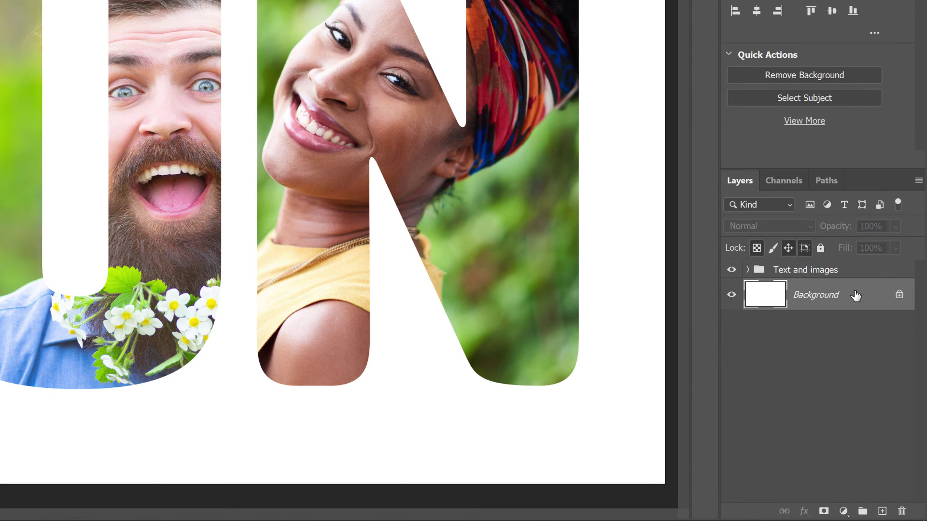
left_click(843, 512)
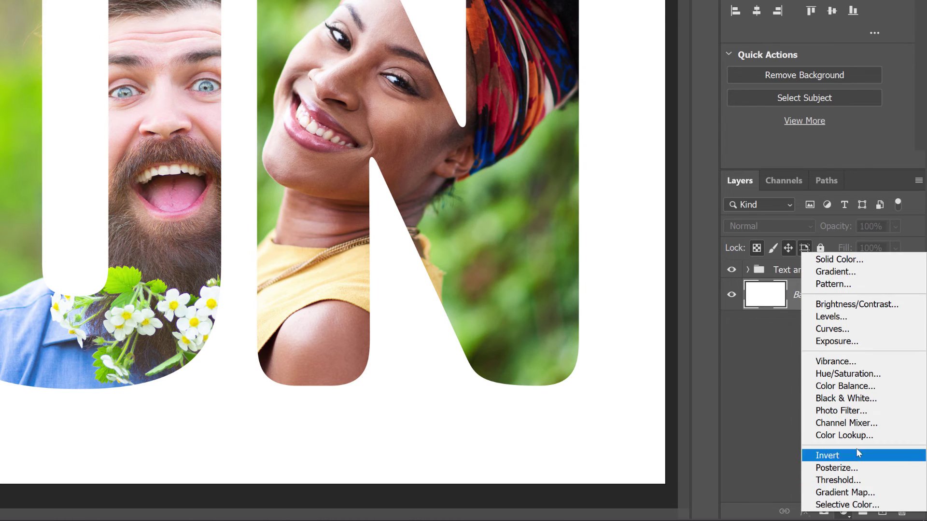
left_click(870, 260)
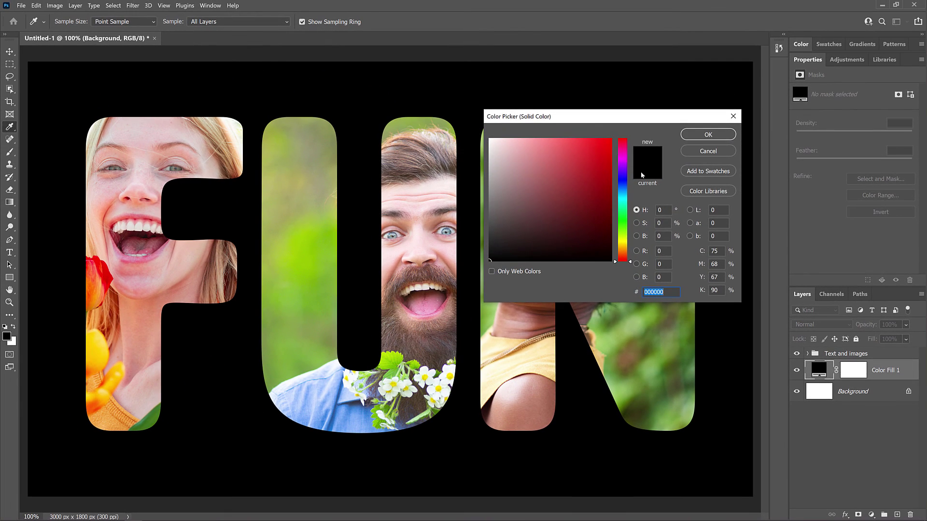
left_click_drag(592, 122, 749, 122)
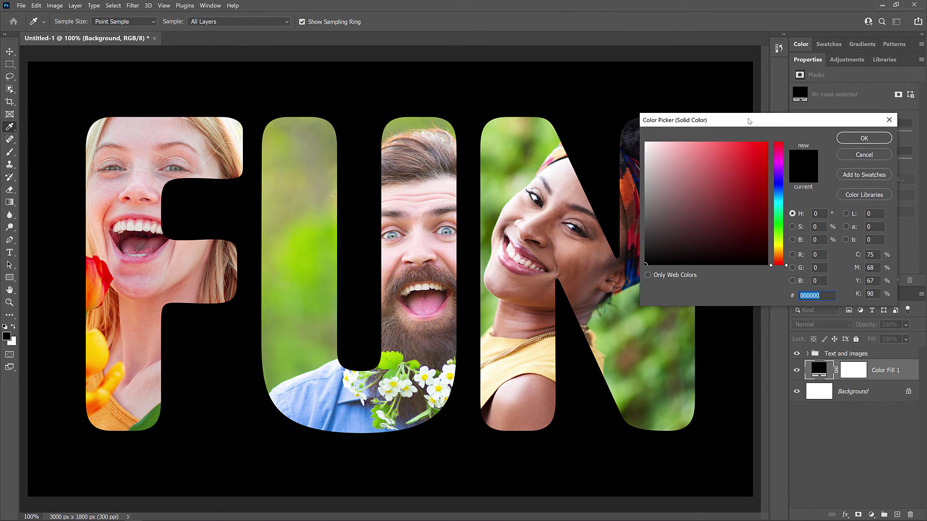
Try different hues and shades for the solid color fill, ending on the purple 8d3b9c
left_click_drag(714, 199, 742, 166)
left_click(780, 230)
left_click(721, 190)
left_click(779, 197)
left_click(779, 166)
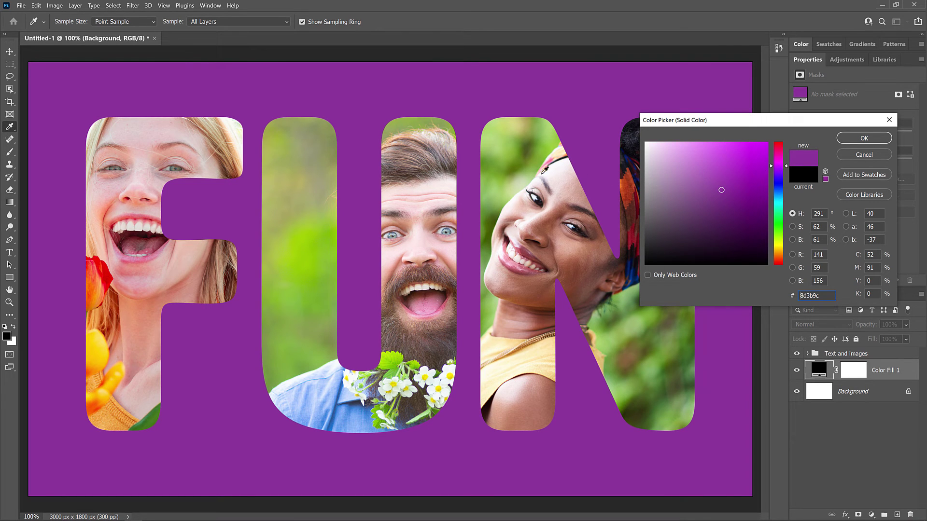
Try fill colors sampled from the clipped photos, including green 97b742, cream fef9db and light blue d6e6ff
left_click(506, 155)
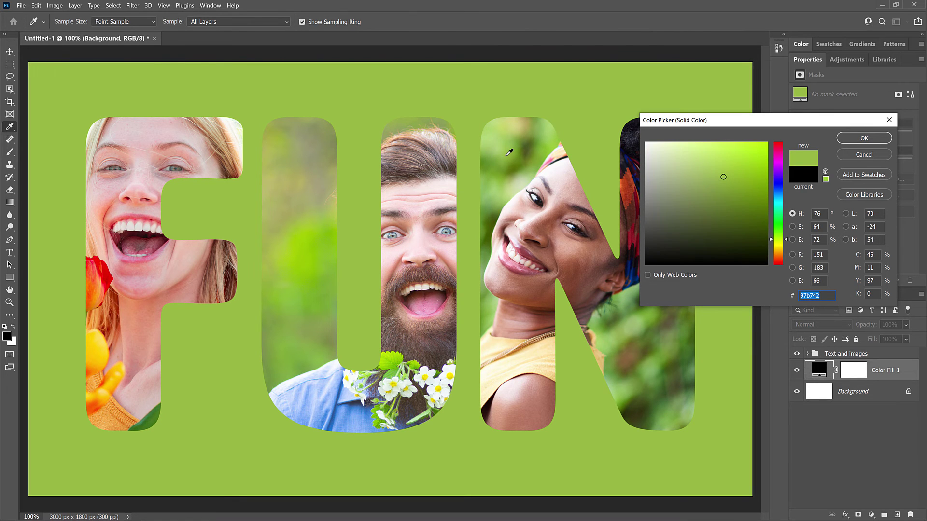
left_click(567, 190)
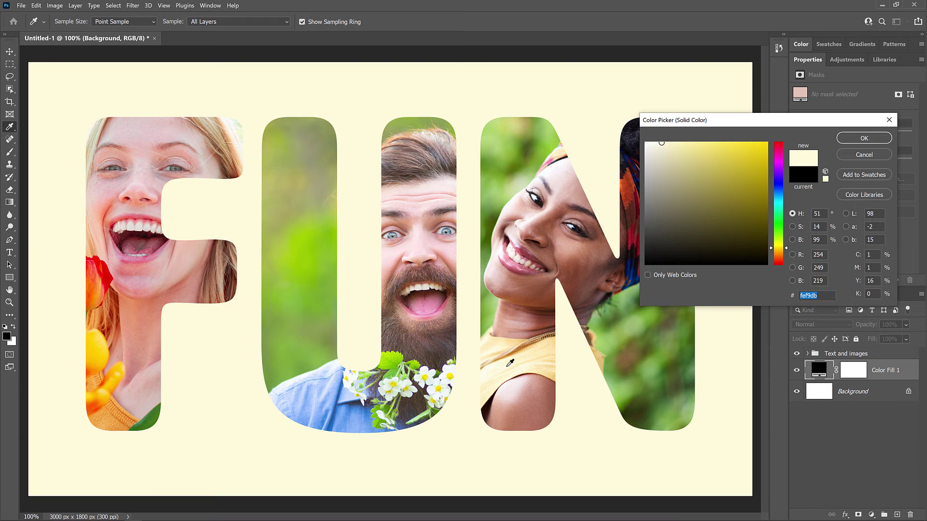
left_click(504, 366)
left_click(330, 386)
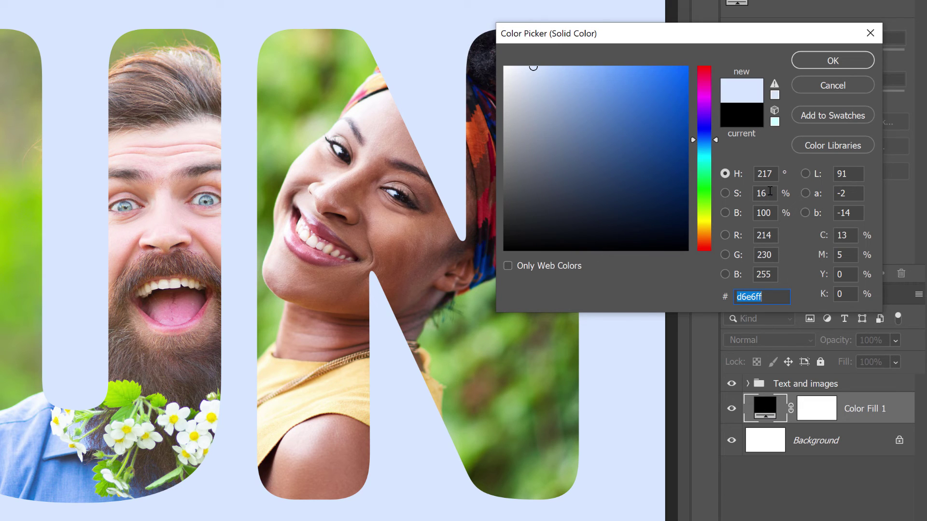
Set the solid color fill to light gray with 0% saturation and 90% brightness, and briefly hide the fill layer to compare
left_click_drag(770, 191, 750, 191)
type("0")
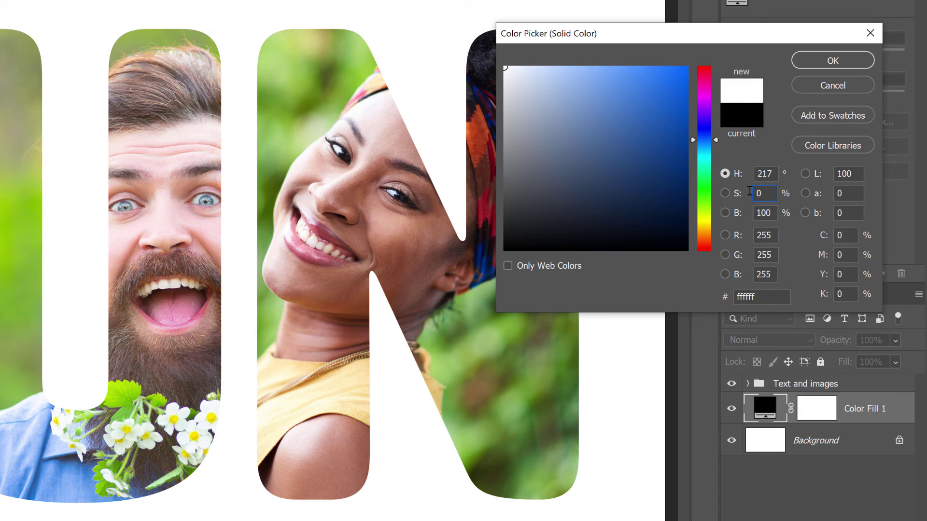
left_click_drag(769, 212, 747, 213)
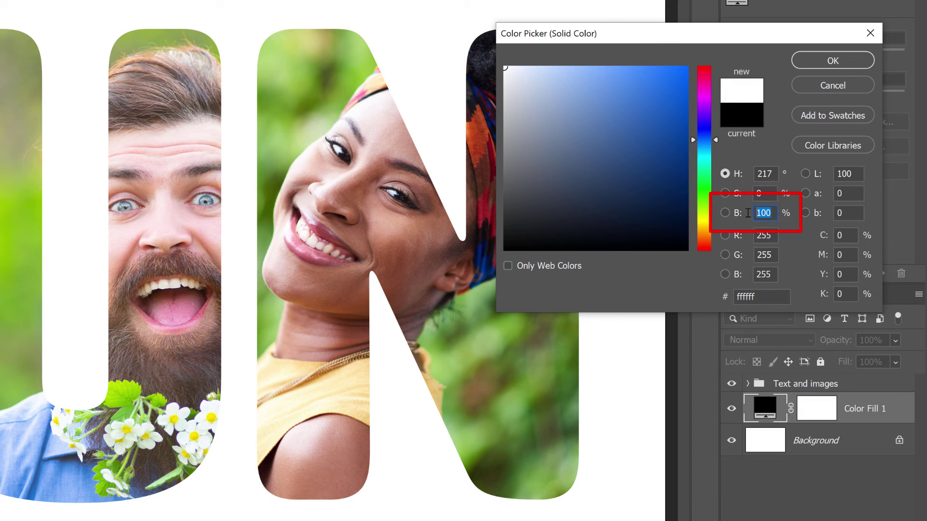
type("90")
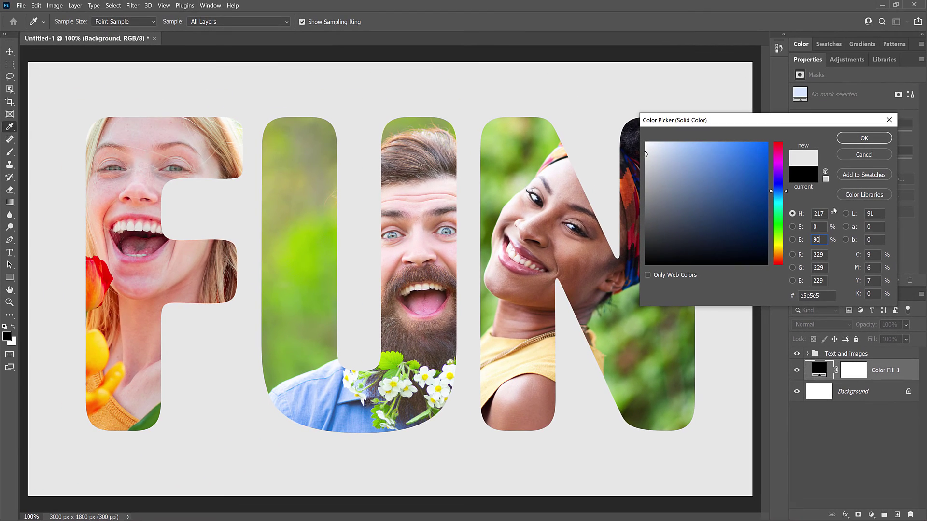
left_click(864, 138)
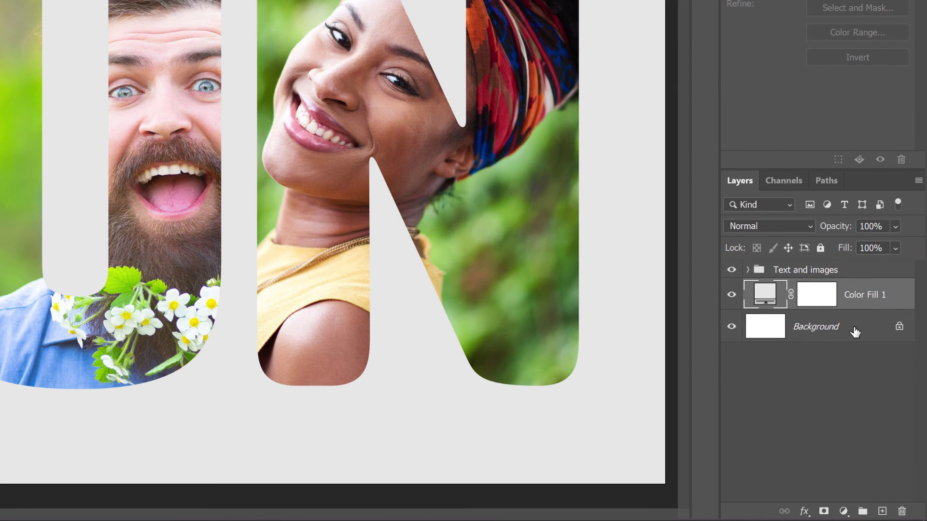
left_click(732, 296)
left_click(732, 297)
Add a Stroke layer effect to the Text and images group, keeping its settings dialog clear of the lettering
left_click(854, 270)
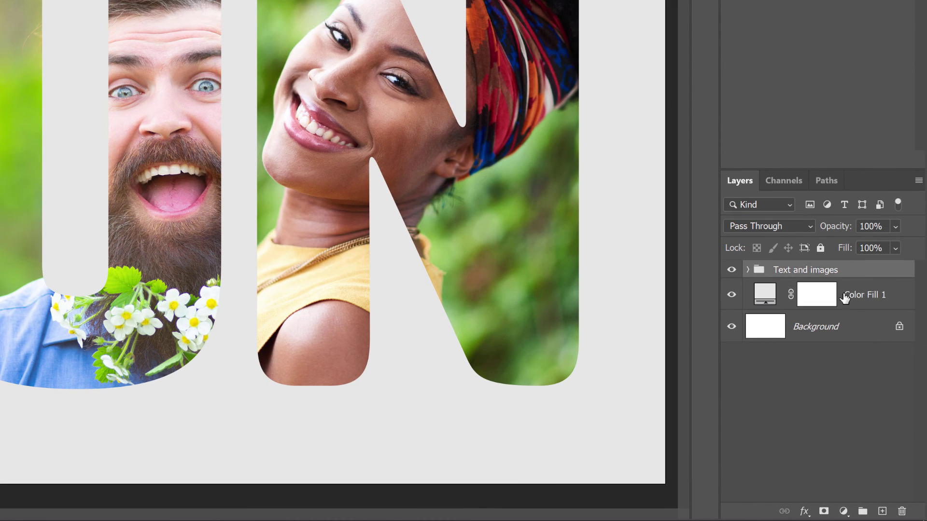
left_click(804, 513)
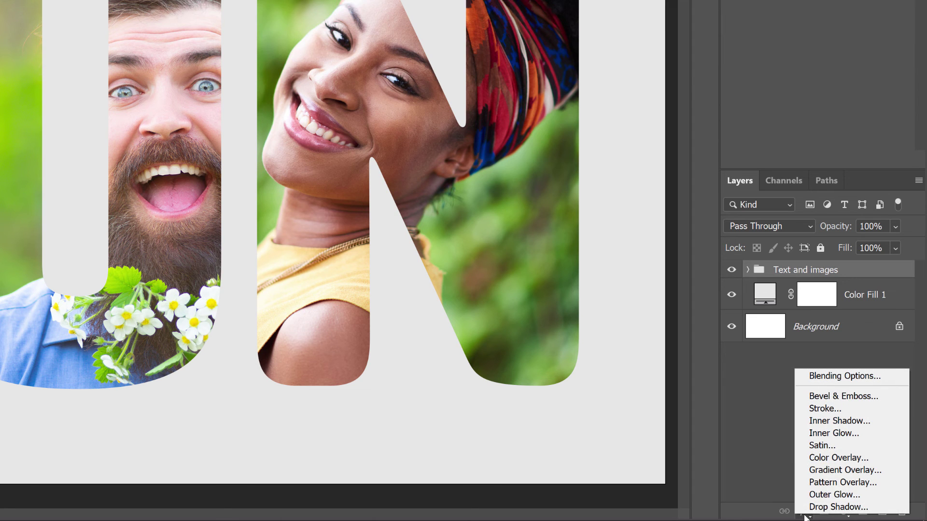
left_click(847, 408)
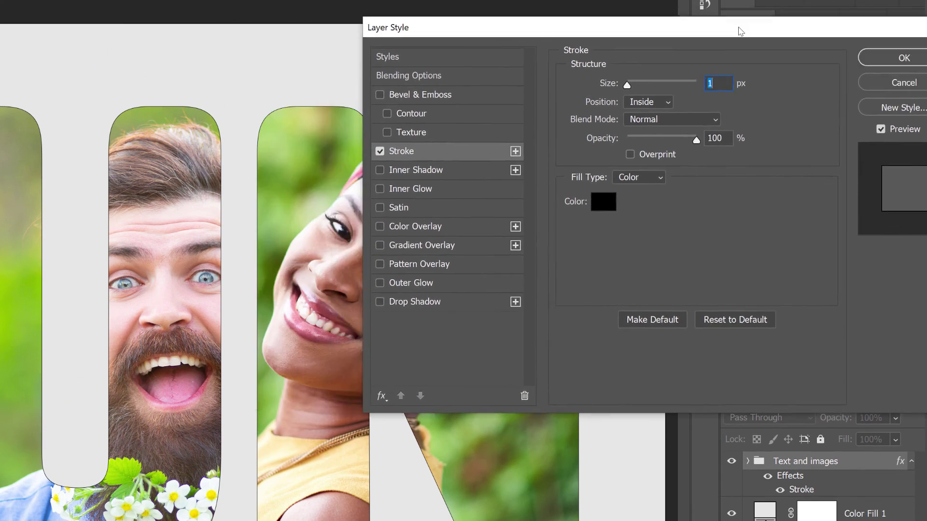
left_click_drag(740, 31, 879, 45)
Set the stroke color to white, with red, green and blue all at 255
left_click(745, 216)
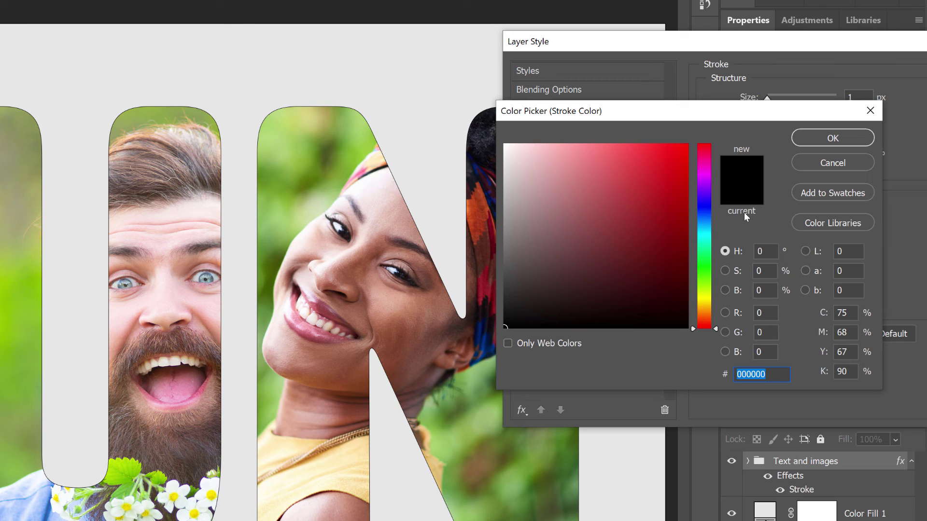
left_click(764, 313)
type("255")
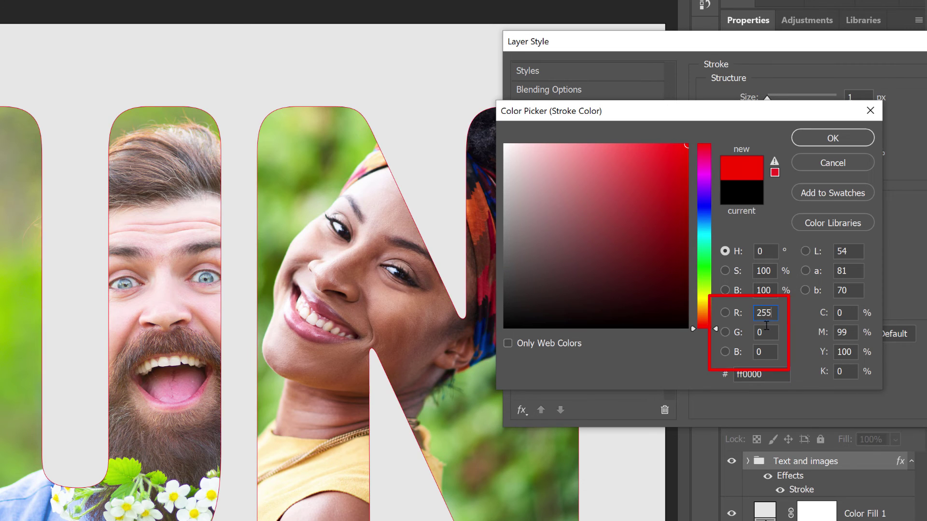
key("Tab")
type("255")
key("Tab")
type("255")
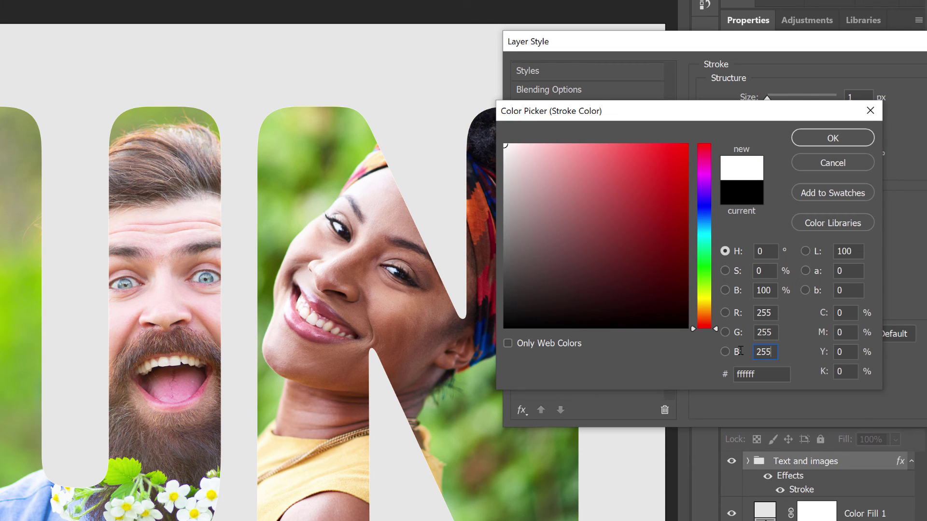
left_click(846, 135)
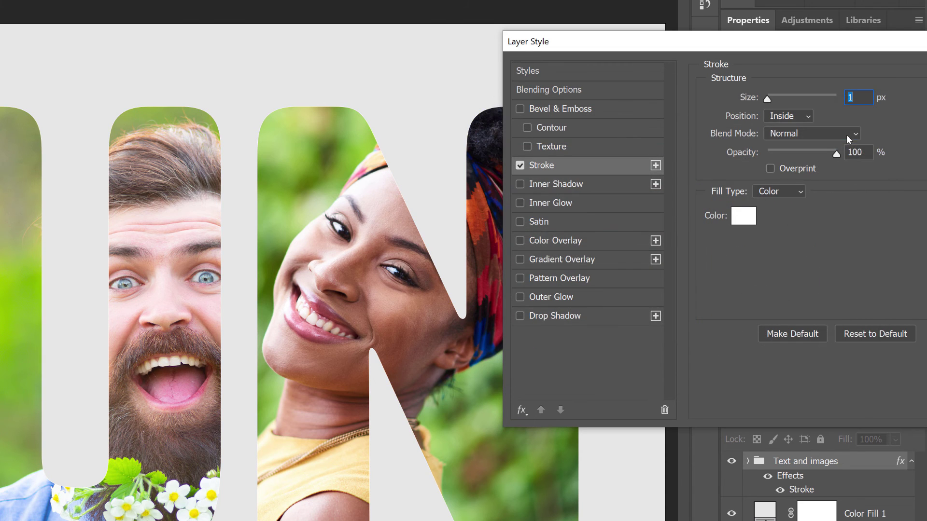
Position the stroke outside the letters and set its size to 16 px
left_click(809, 117)
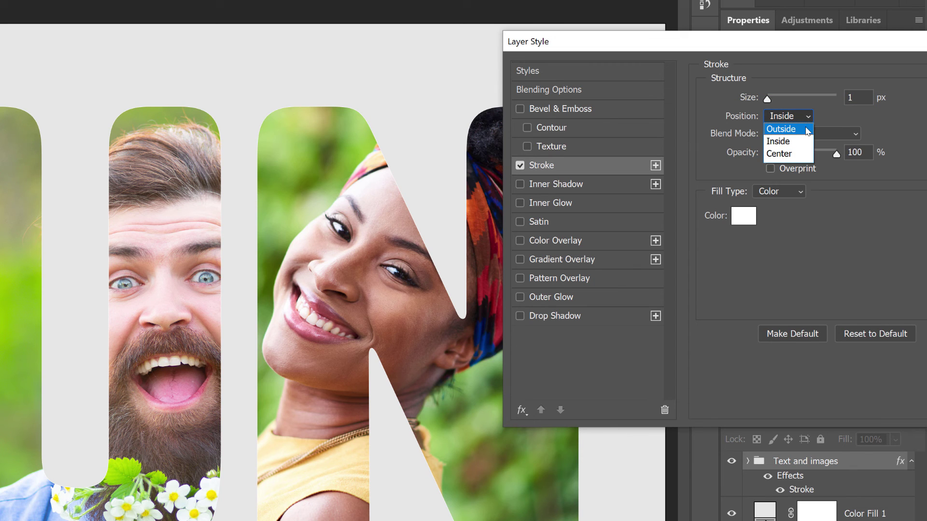
left_click(805, 128)
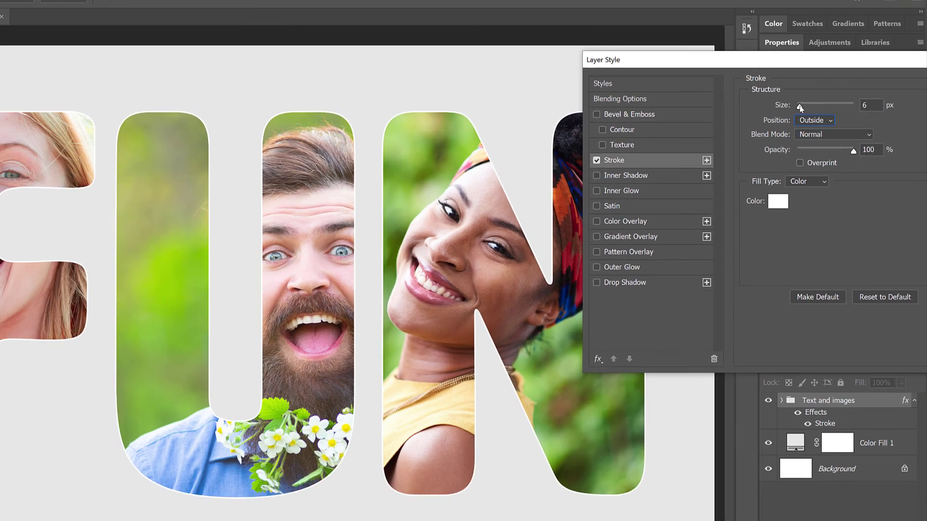
left_click_drag(767, 98, 777, 101)
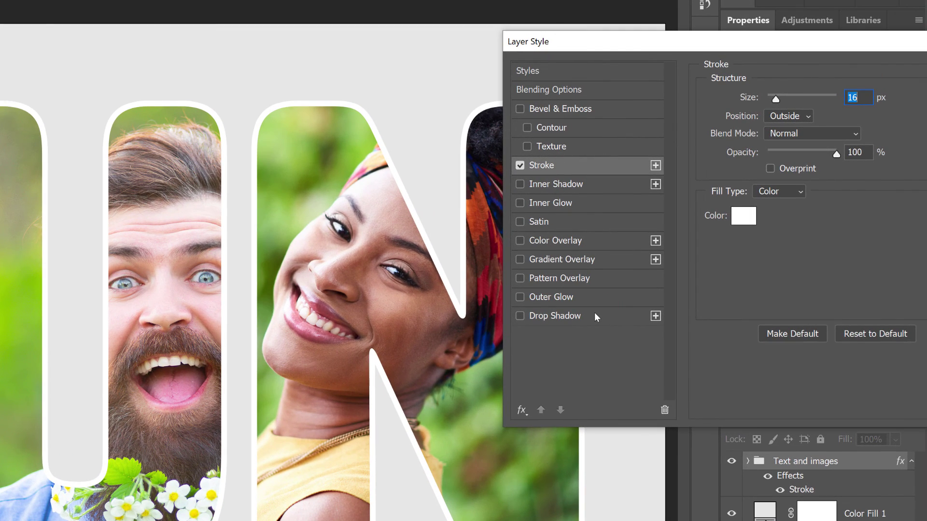
Add a Drop Shadow to the group with an angle of 120°, a distance of 50 px and a size of 25 px
left_click(594, 313)
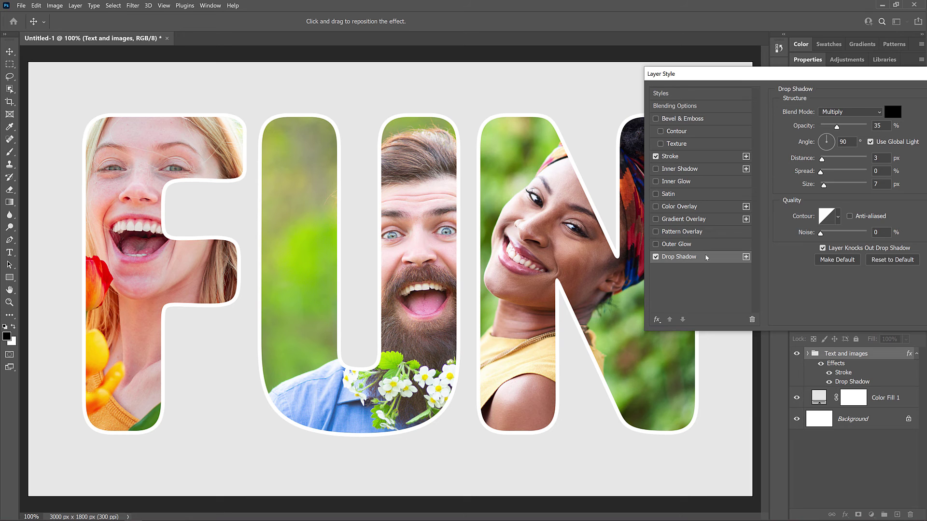
mouse_move(573, 261)
left_mouse_down()
mouse_move(580, 268)
mouse_move(559, 241)
mouse_move(588, 283)
mouse_move(591, 251)
mouse_move(579, 270)
left_mouse_up()
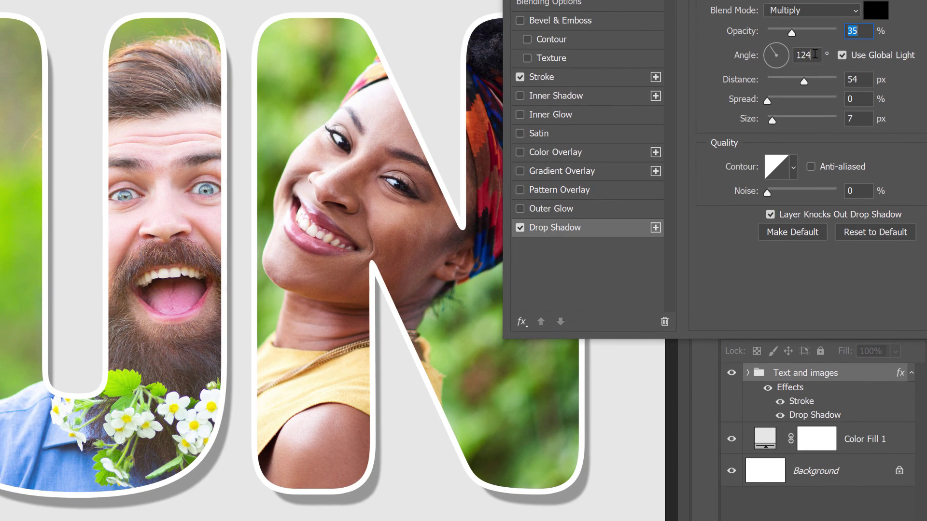
double_click(814, 54)
type("120")
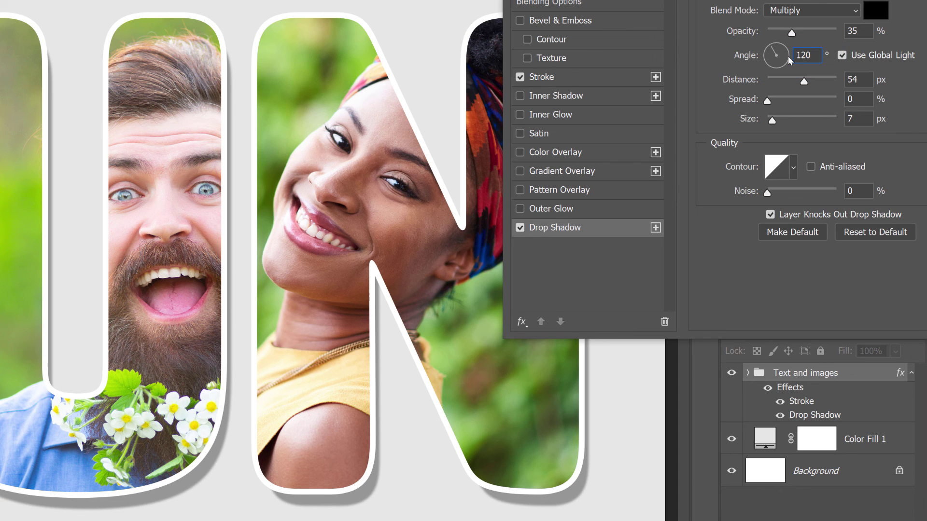
double_click(849, 79)
type("50")
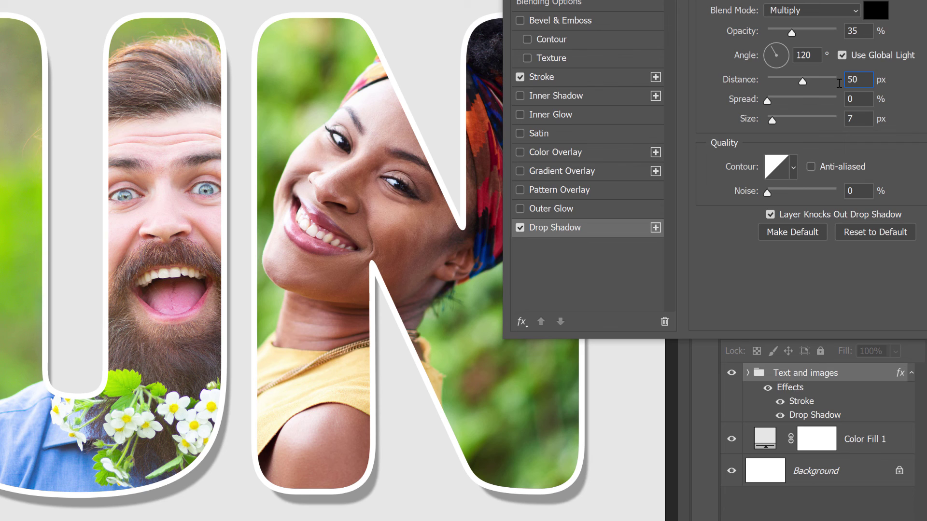
key("Tab")
key("Tab")
type("25")
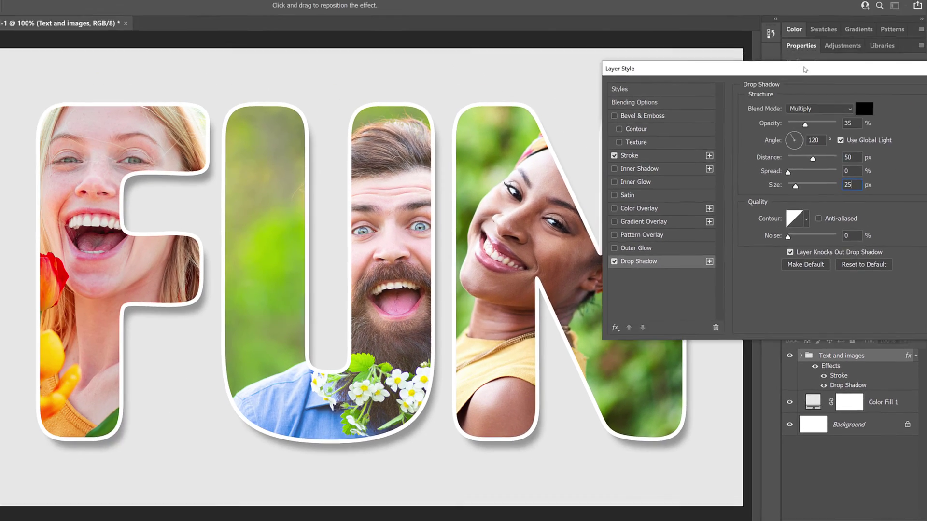
Apply the layer effects to the group and save the document as Untitled-1.psd
left_click_drag(788, 71, 656, 82)
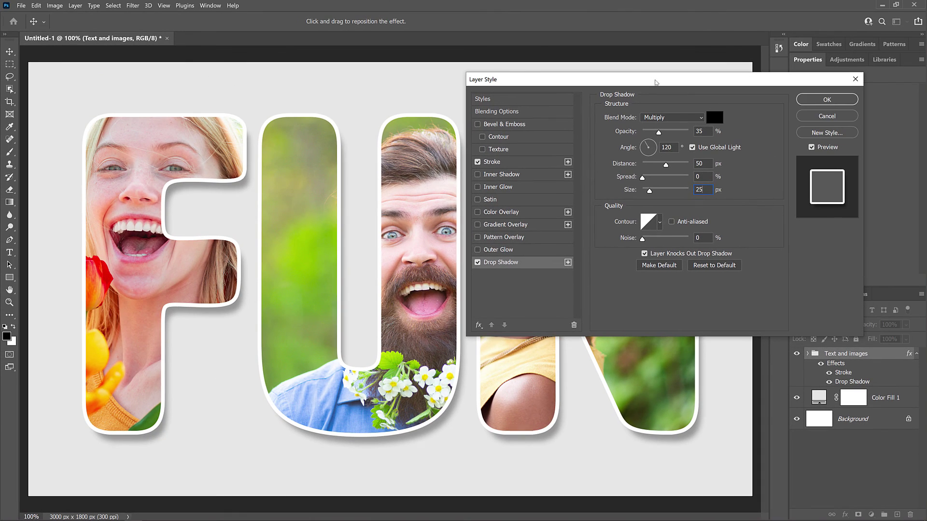
left_click(840, 100)
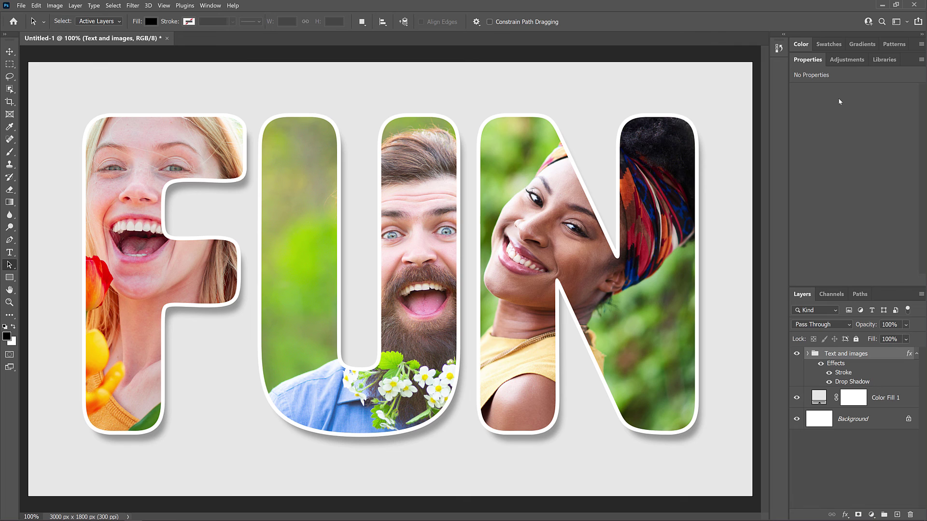
key("ctrl+s")
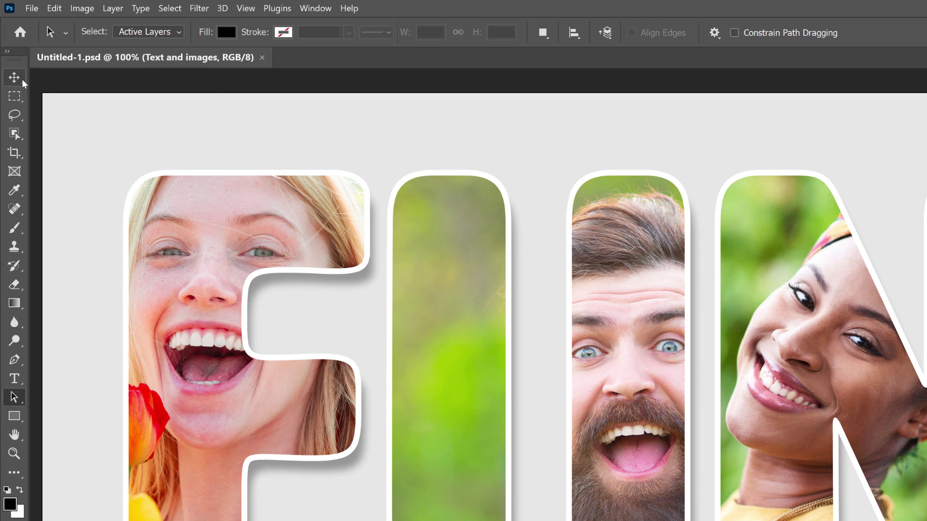
Center the Text and images group horizontally and vertically, aligned to the canvas
left_click(22, 79)
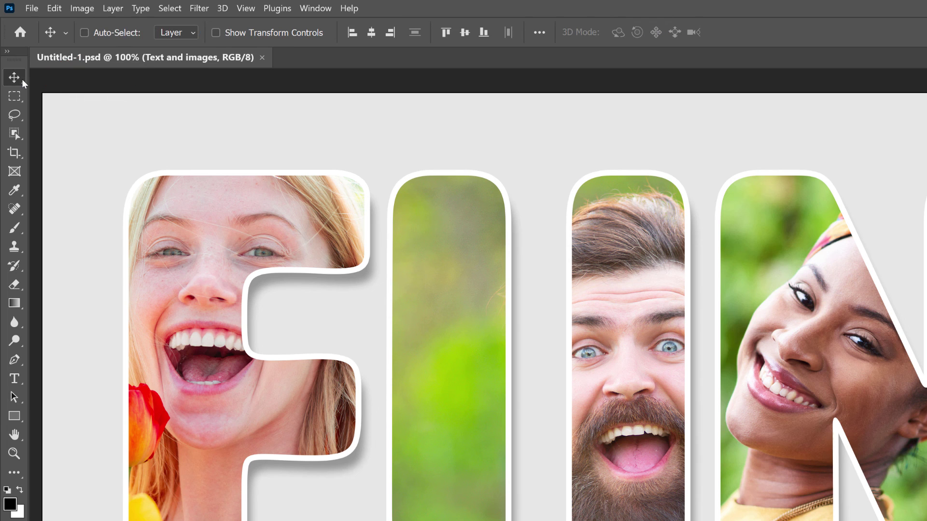
left_click(540, 33)
left_click(617, 172)
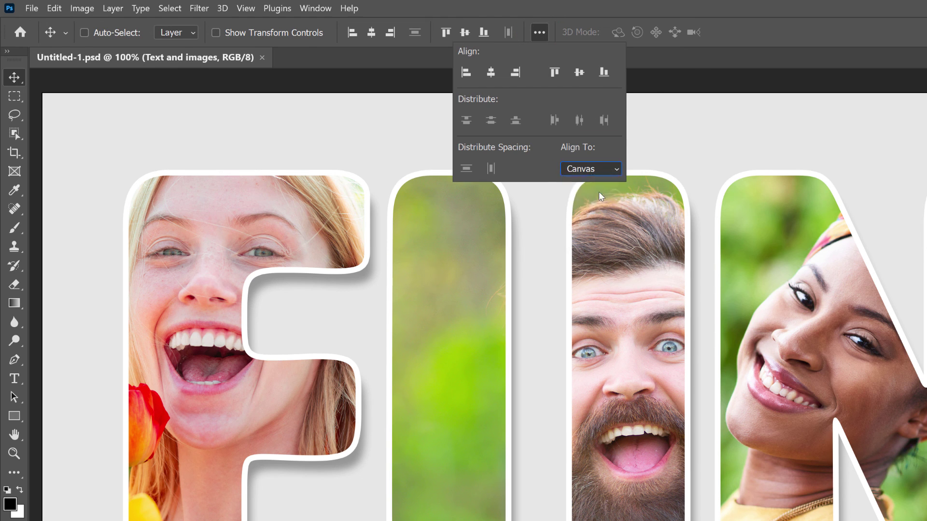
left_click(600, 195)
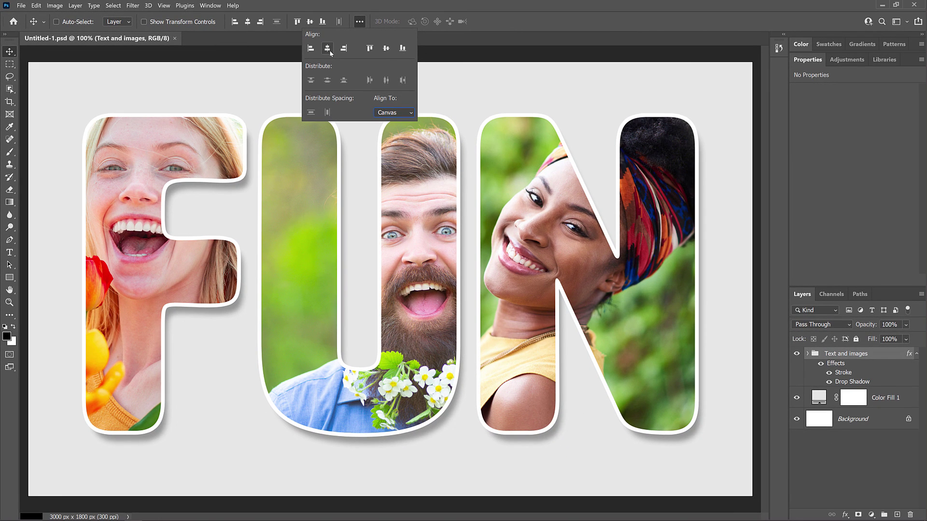
left_click(330, 52)
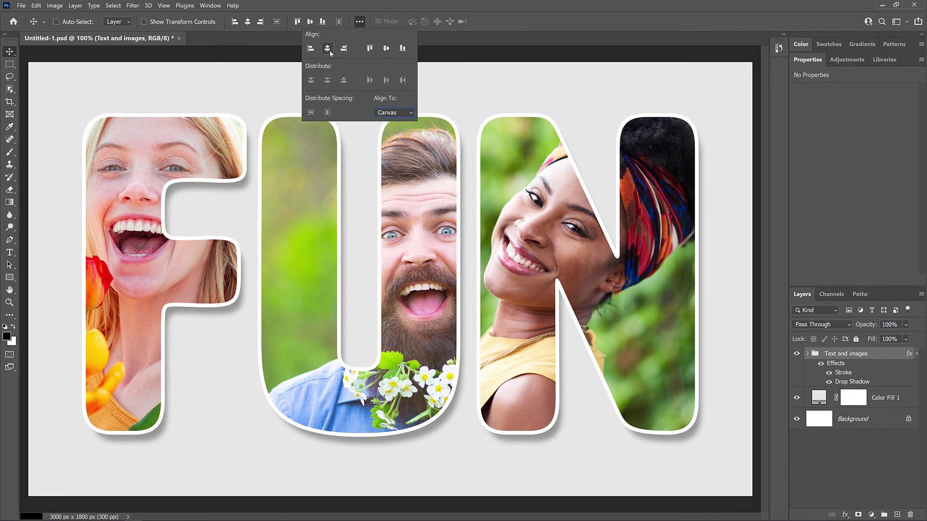
left_click(386, 50)
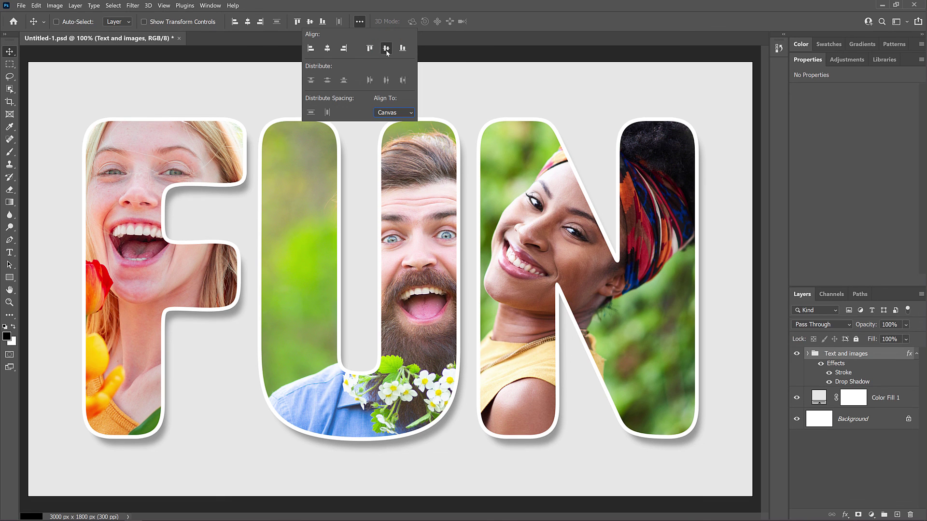
left_click(443, 42)
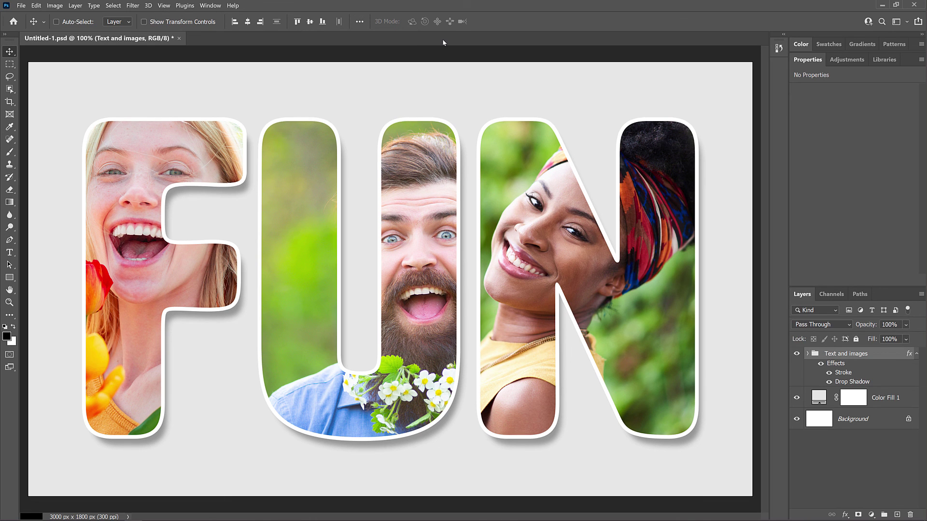